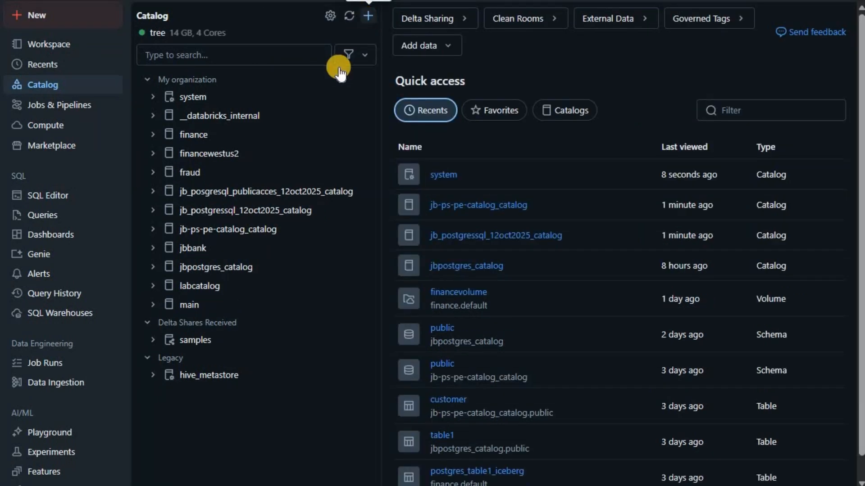
Step: Open the add menu in Catalog Explorer to add a new item to the catalog
left_click(368, 16)
Step: Start a new connection named jb_postgresql_pa_12oct2025, correcting typos in the pasted name
left_click(328, 178)
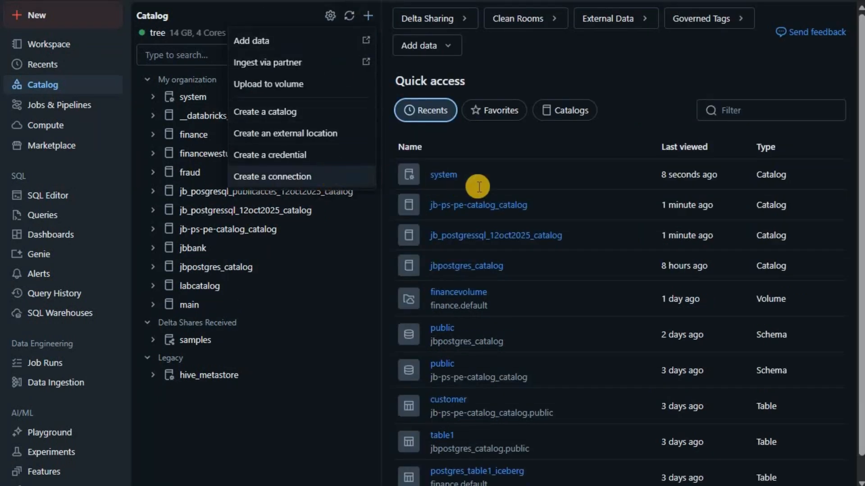
left_click(490, 188)
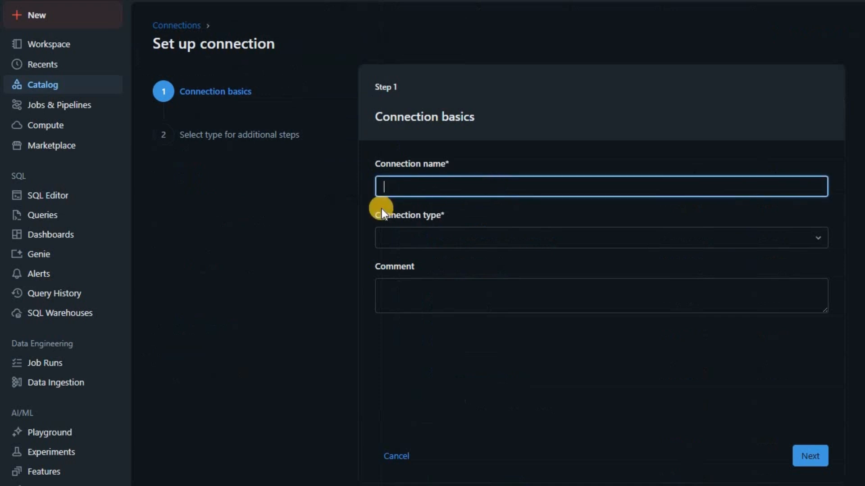
type("db_posgresql_pa_12oct2025")
left_click(385, 189)
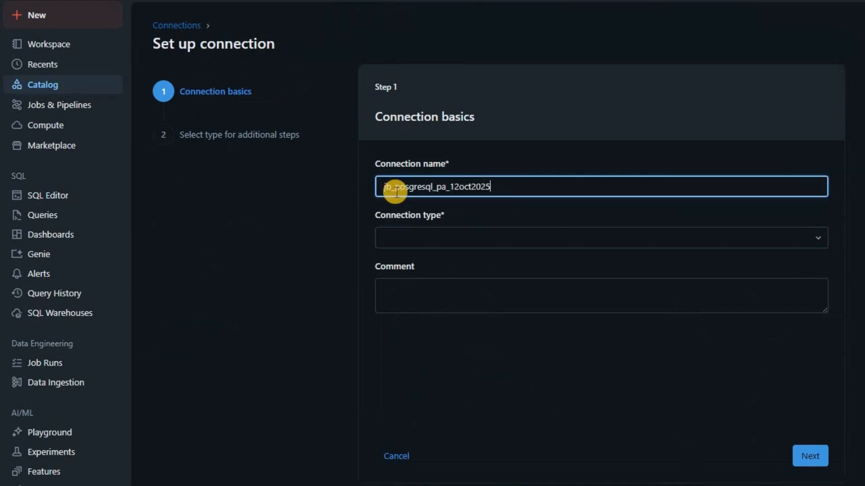
key("BackSpace")
type("j")
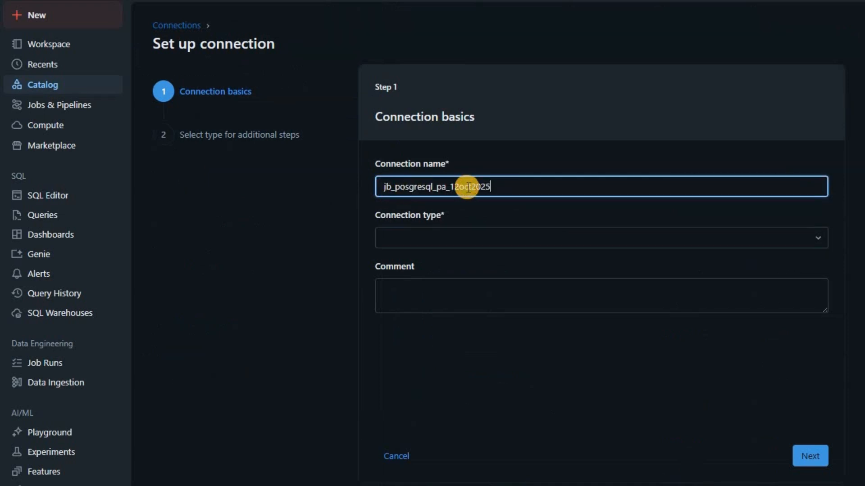
left_click(409, 189)
type("t")
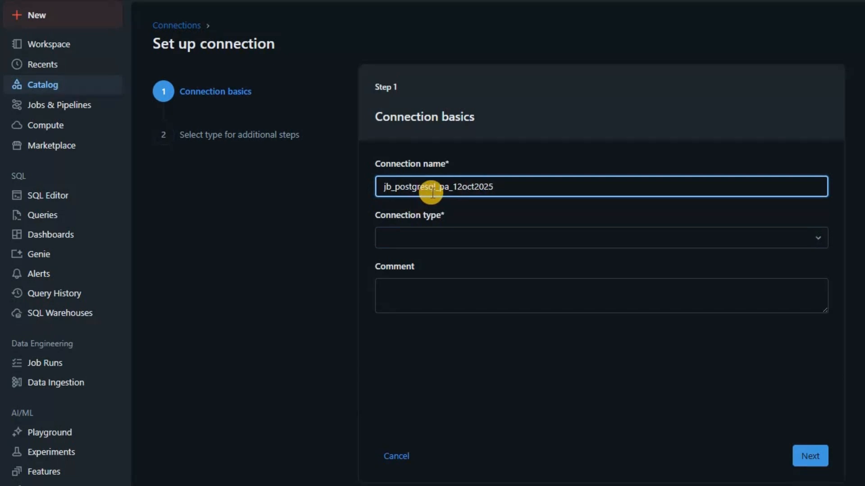
Step: Set the connection type to PostgreSQL and advance to Authentication, with port 5432
left_click(474, 235)
type("postg")
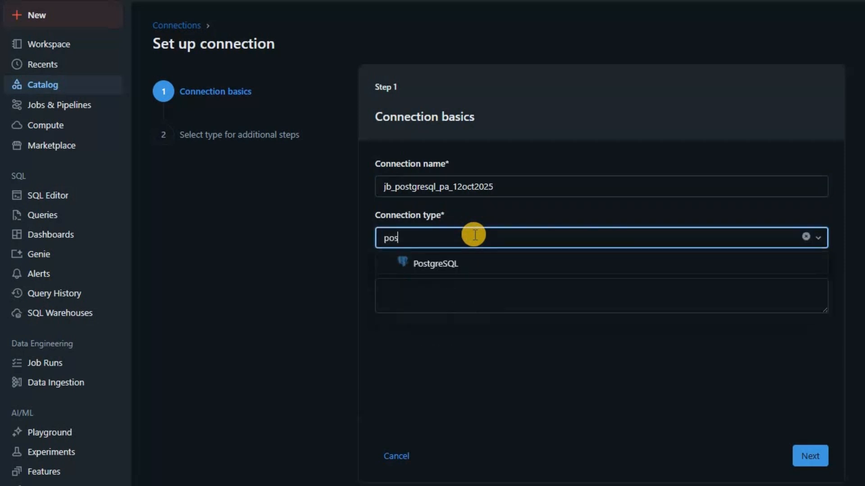
key("Return")
left_click(824, 456)
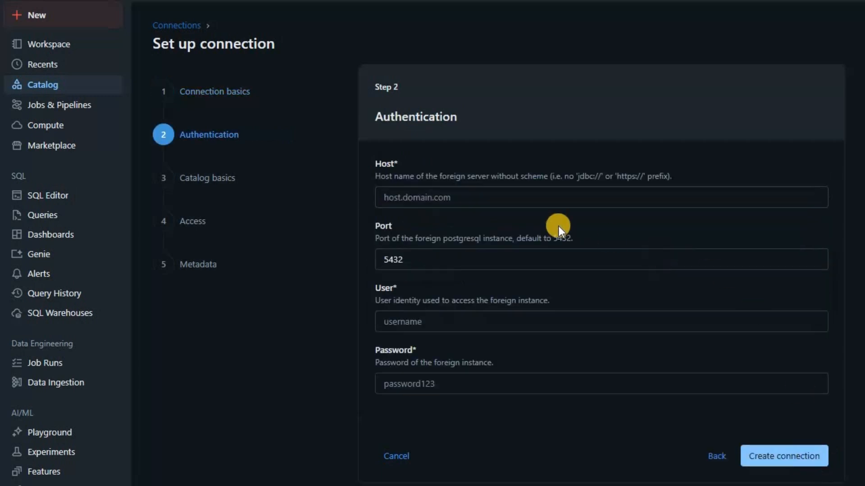
left_click(422, 197)
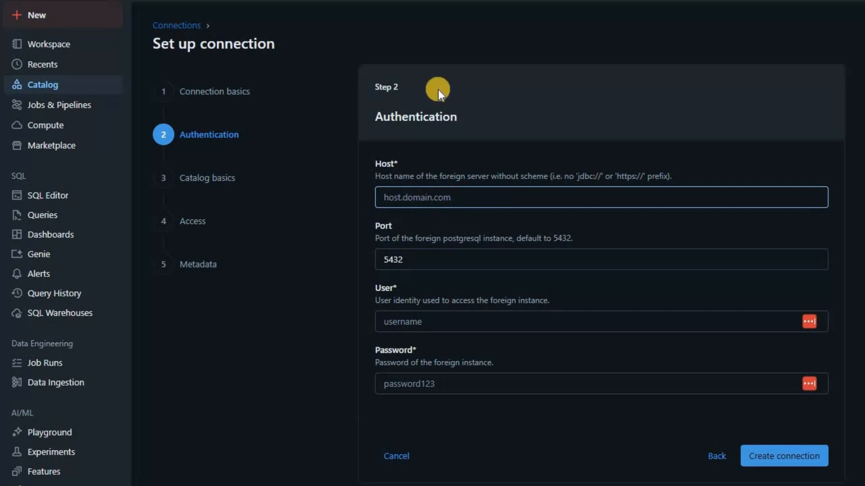
key("Tab")
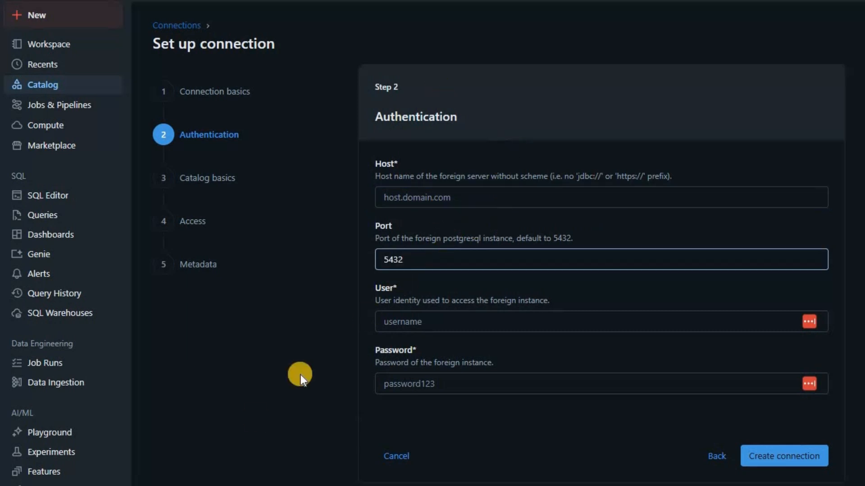
key("Tab")
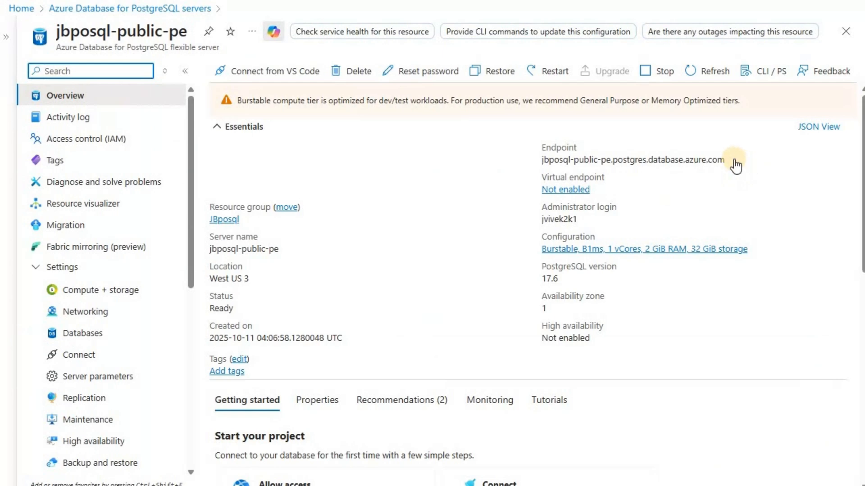
Step: Copy the jbposql-public-pe endpoint address and view the server's Networking page
left_click(734, 160)
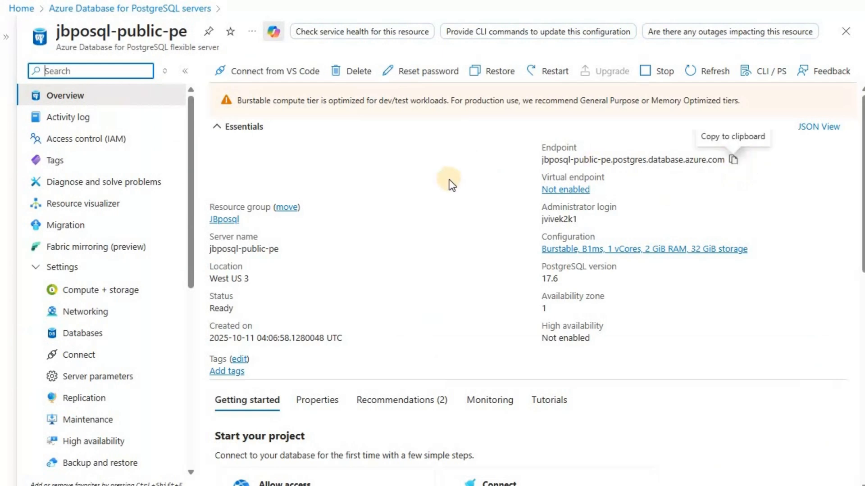
left_click(96, 316)
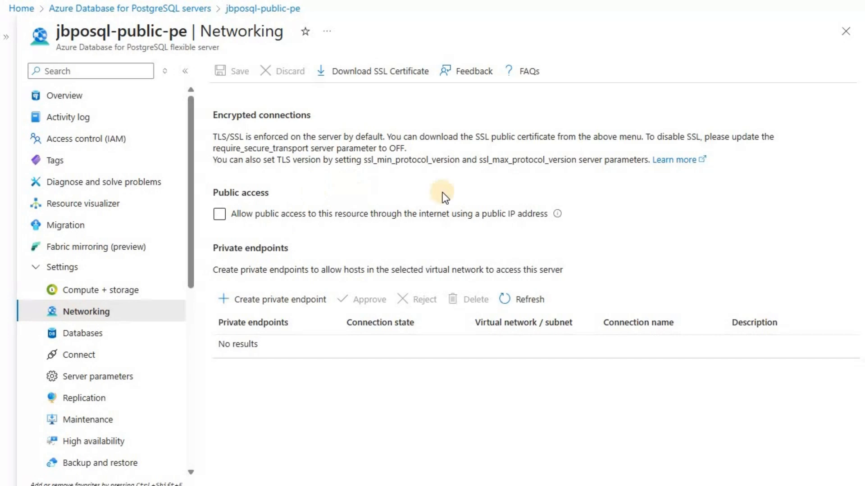
left_click(274, 220)
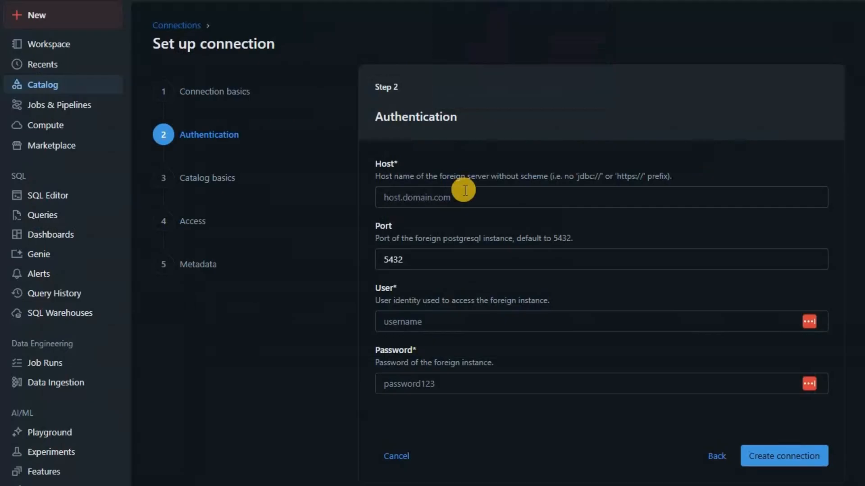
Step: Paste the endpoint as Host, enter the database user and password, and create the connection
left_click(459, 198)
key("ctrl+v")
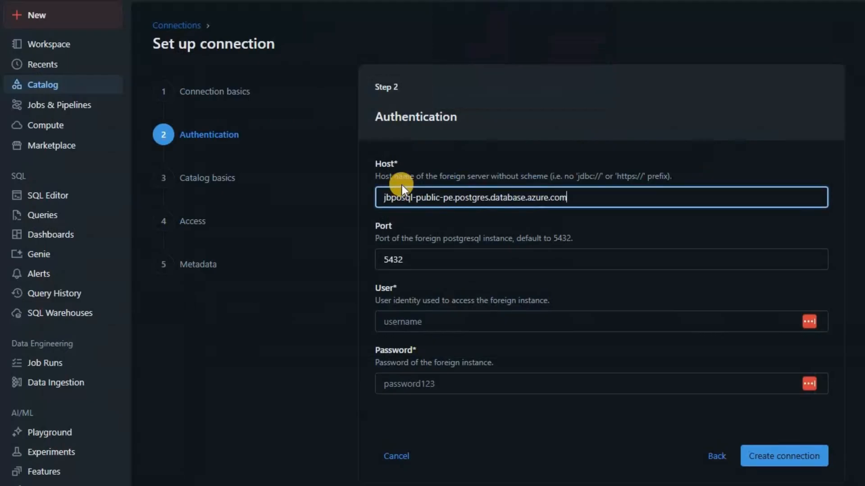
left_click(472, 324)
type("jvivek2k1")
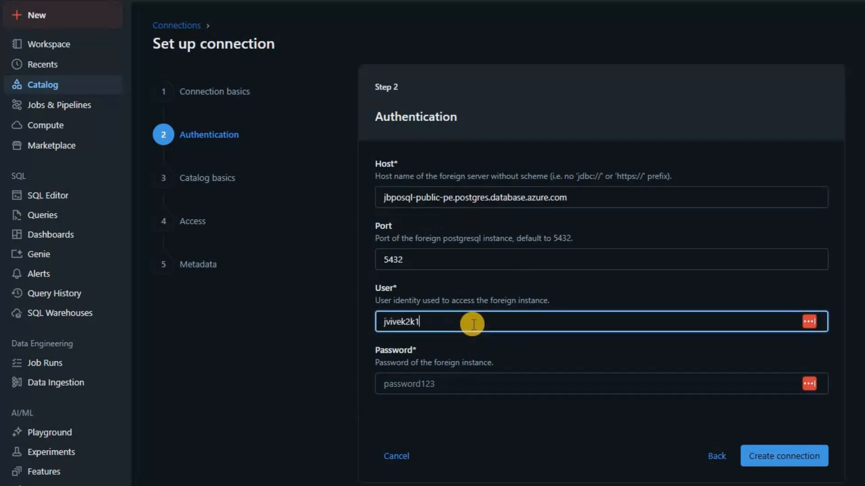
key("Tab")
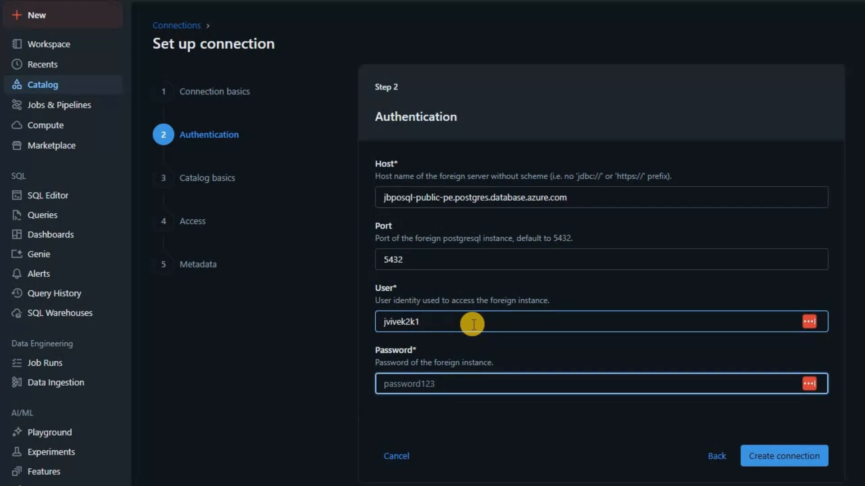
type("•••••••••••••")
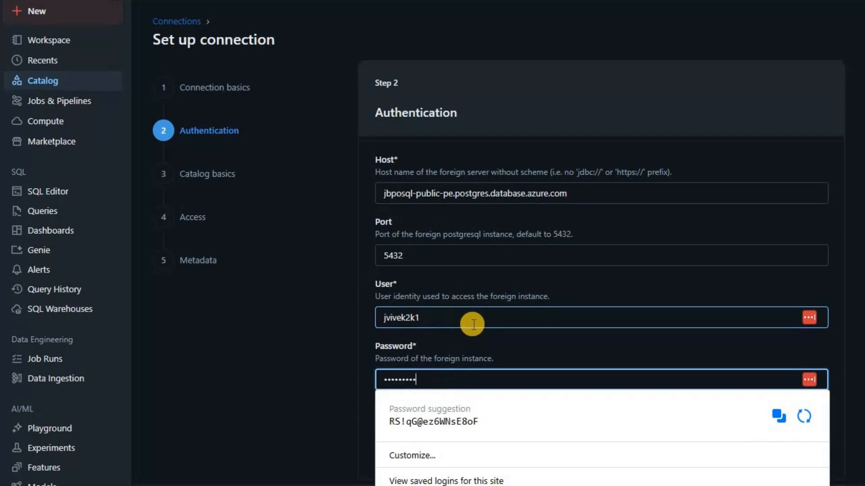
type("•••••••••••")
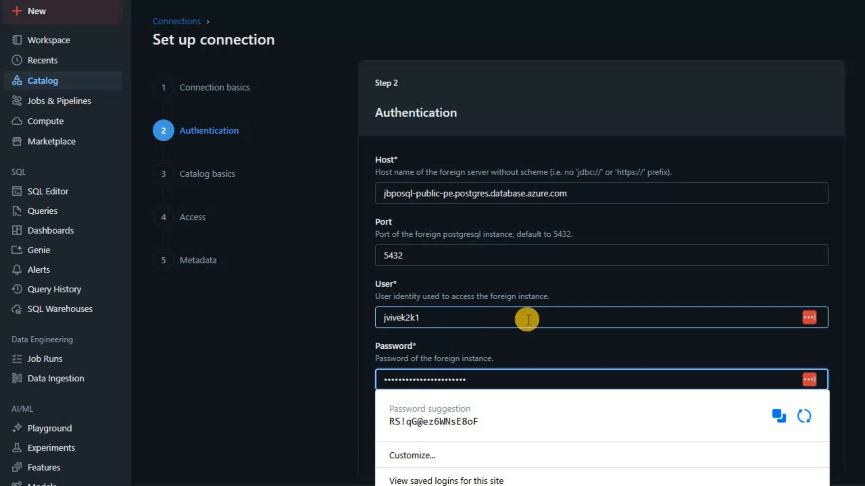
left_click(761, 462)
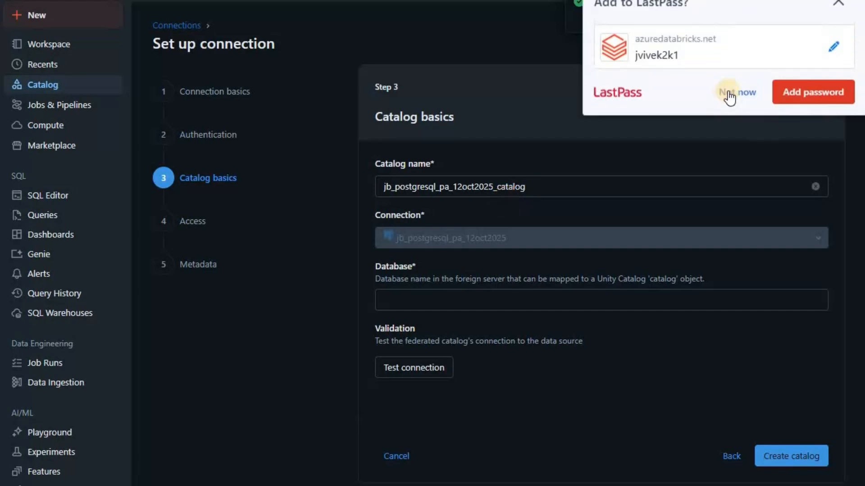
Step: Set Database to postgres and test it, getting a CANNOT_ESTABLISH_CONNECTION timeout
left_click(395, 168)
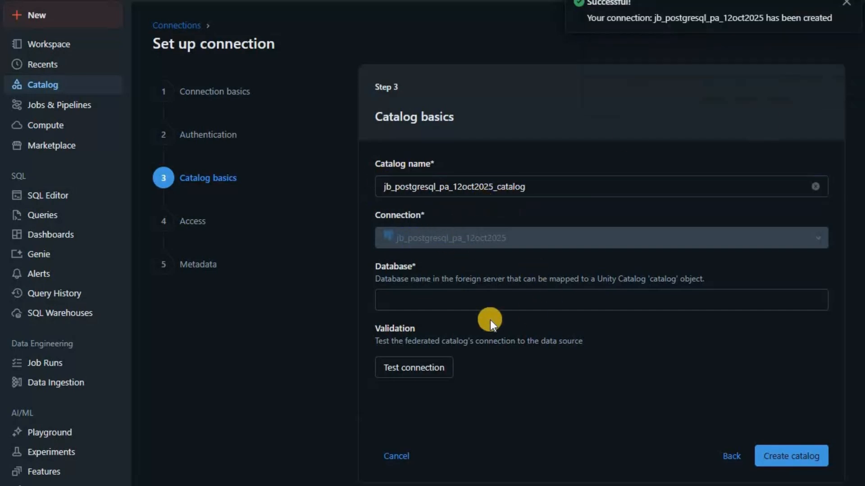
left_click(481, 300)
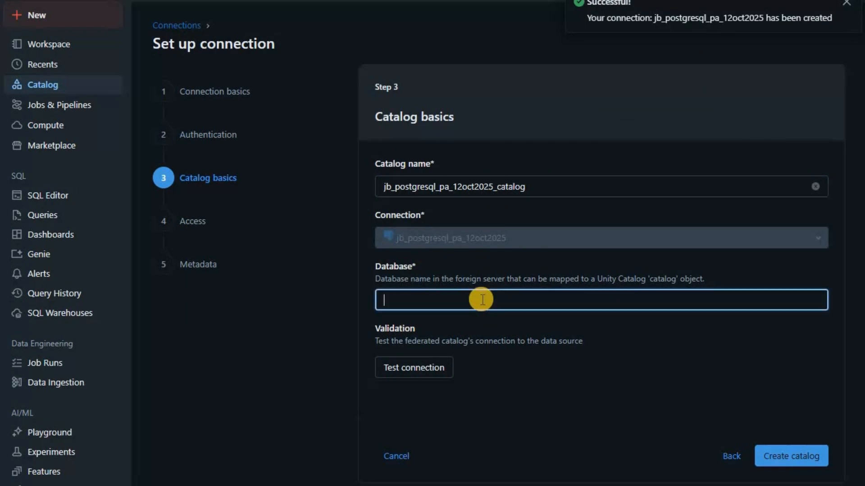
type("pos")
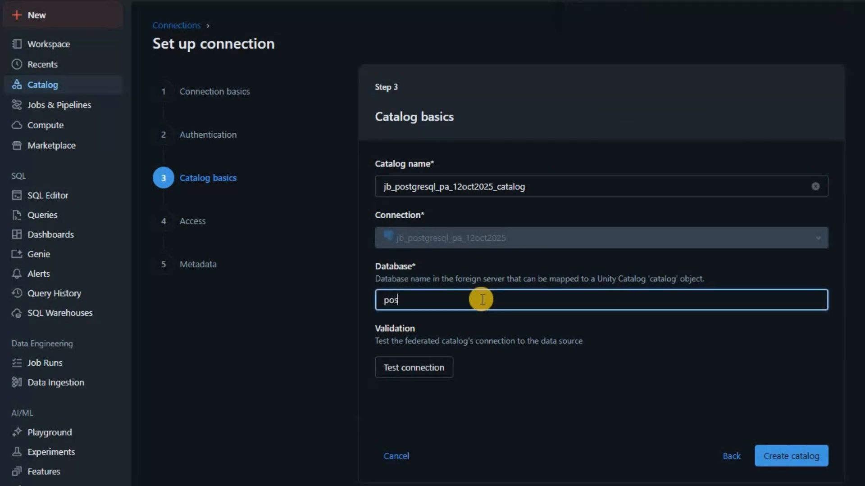
type("tgres")
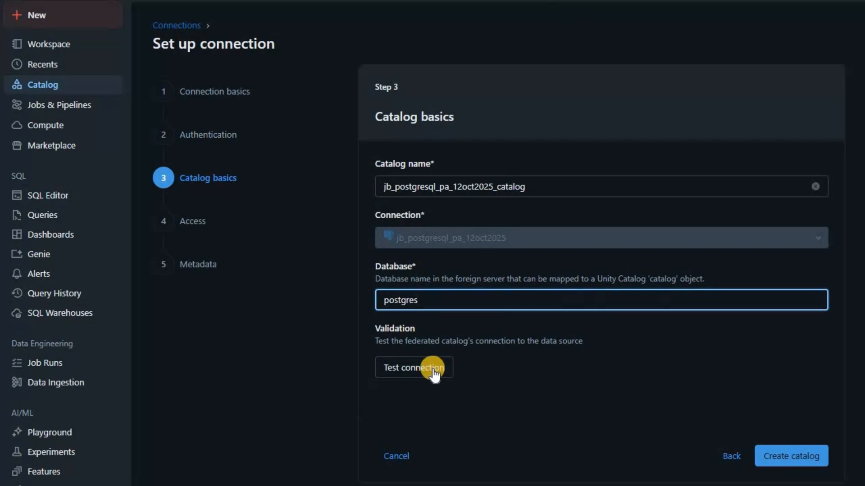
left_click(436, 365)
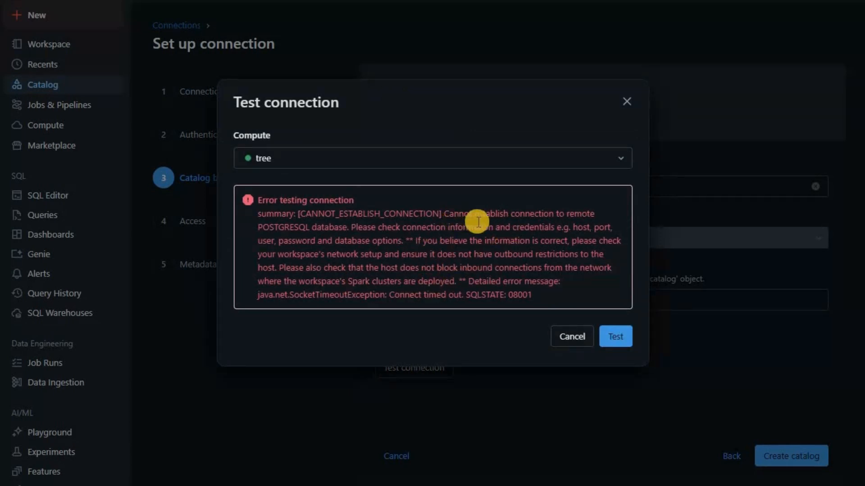
Step: Create a private endpoint named pe-posql in West US 3 and continue to the Resource step
left_click(574, 337)
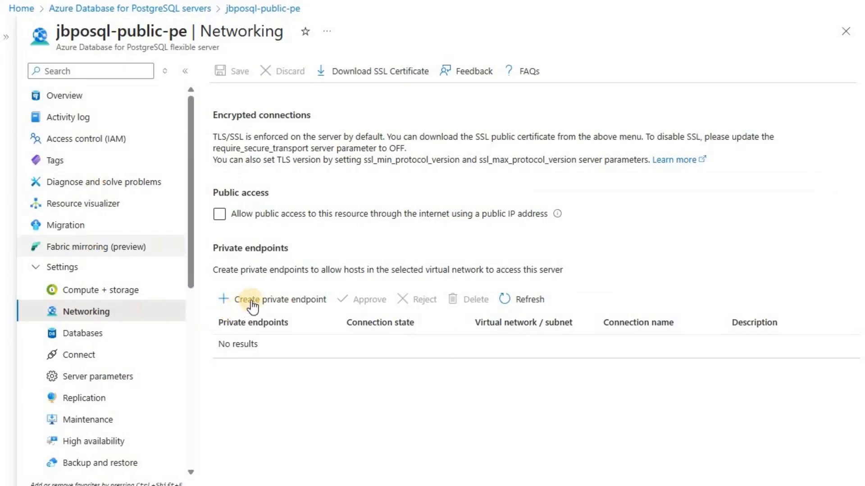
left_click(253, 304)
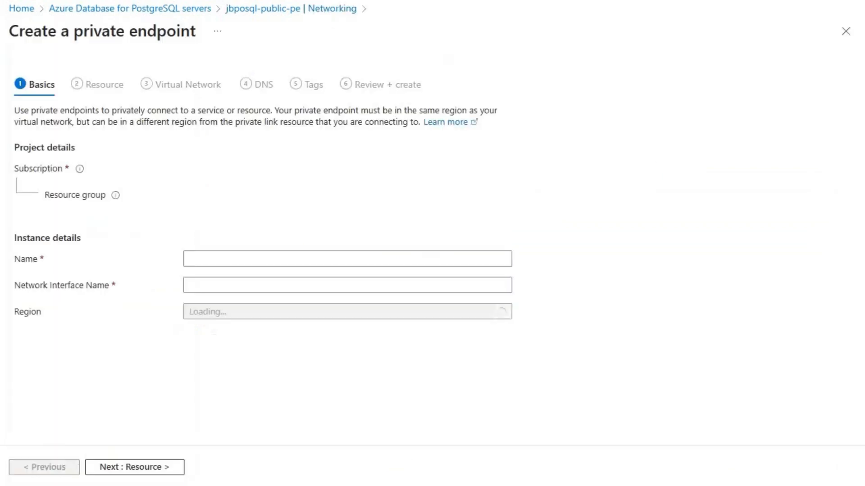
left_click(290, 260)
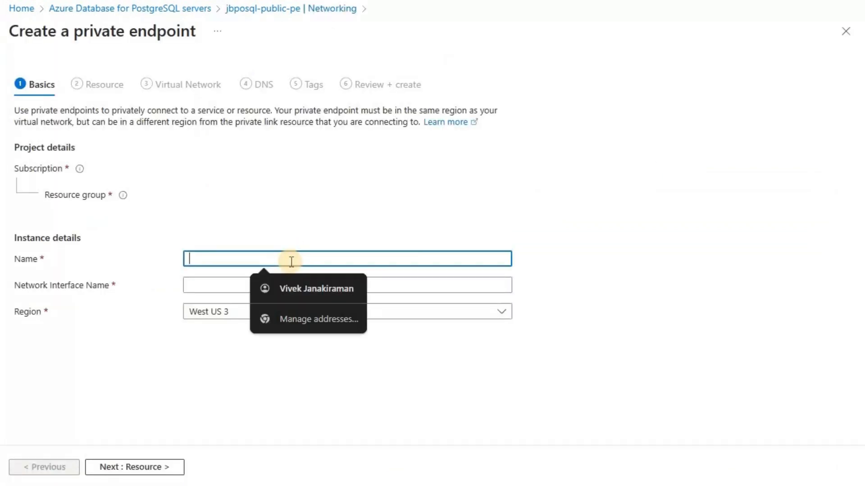
type("pe-")
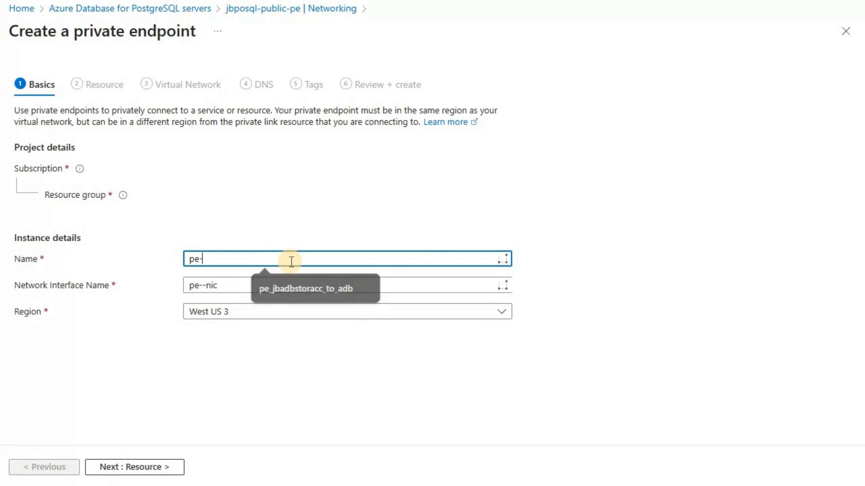
type("posql")
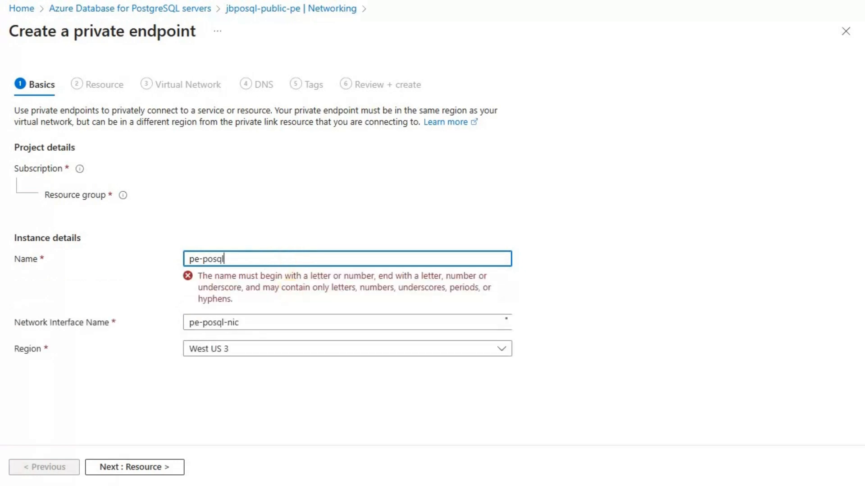
left_click(125, 466)
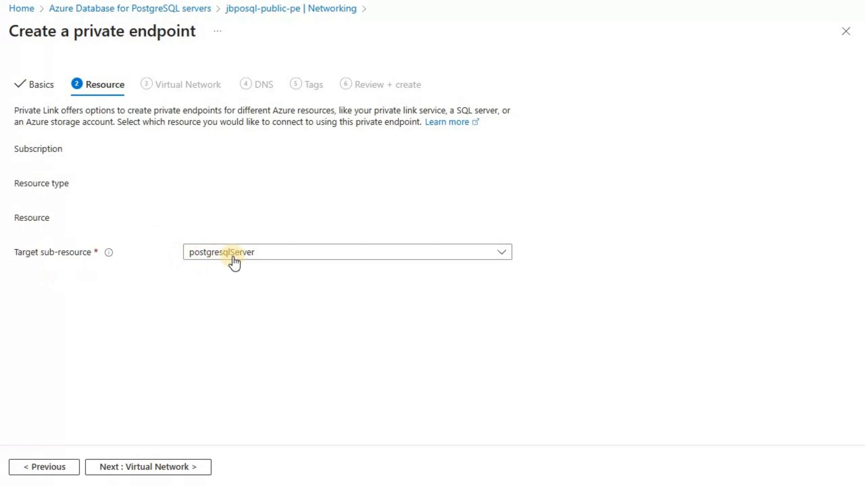
Step: Keep postgresqlServer as the target sub-resource and continue to the Virtual Network step
left_click(157, 469)
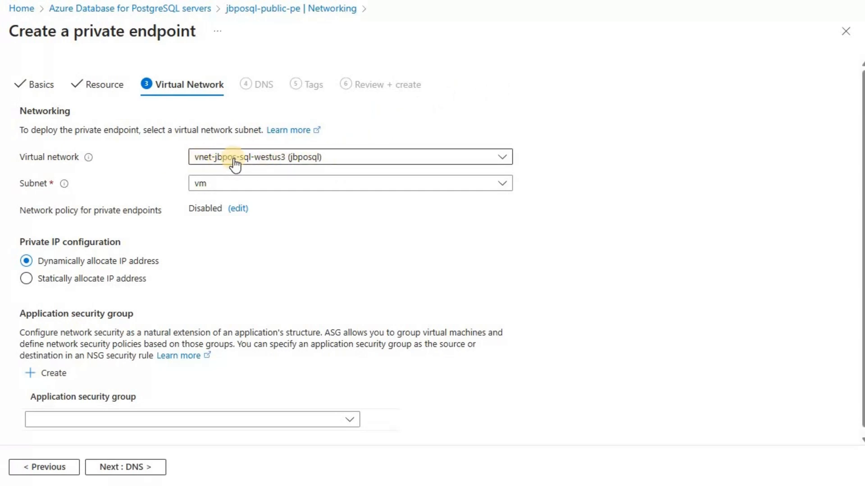
Step: Place the endpoint in subnet spare (11.0.2.0/24) with dynamic IP, then proceed to DNS
left_click(288, 193)
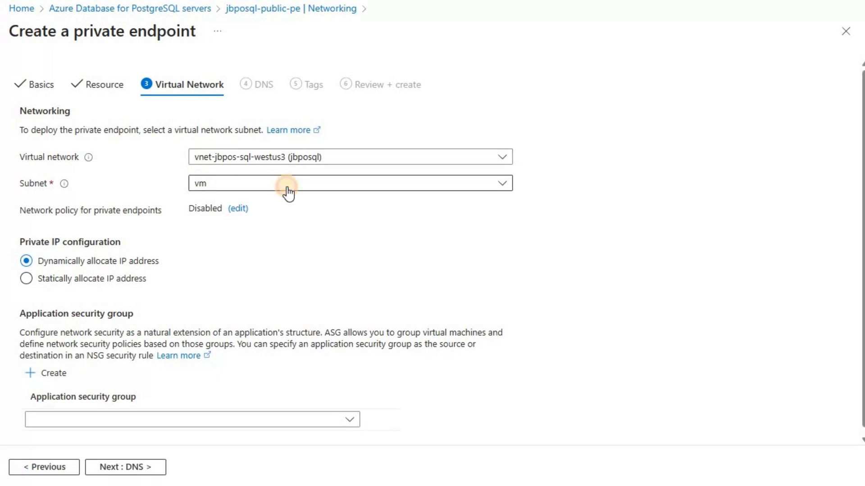
left_click(286, 193)
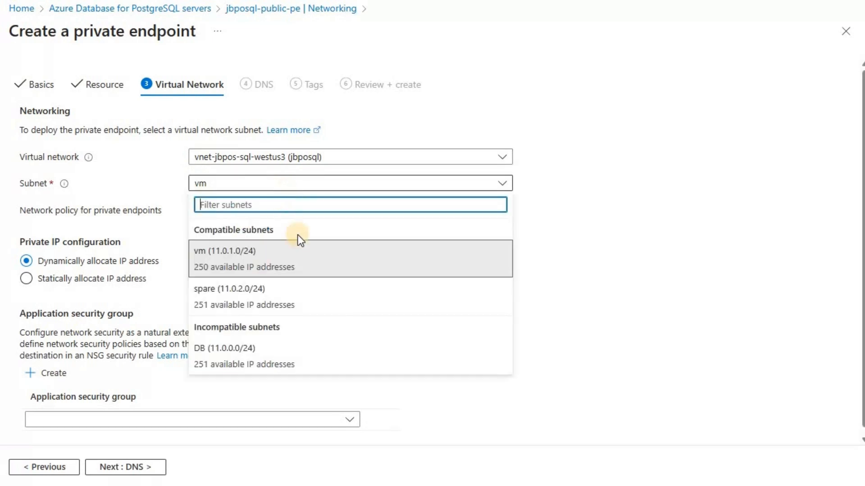
left_click(263, 299)
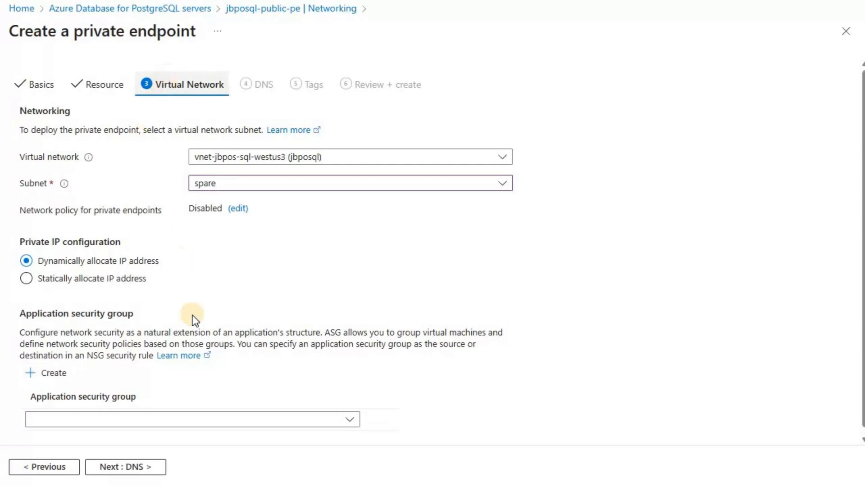
left_click(143, 473)
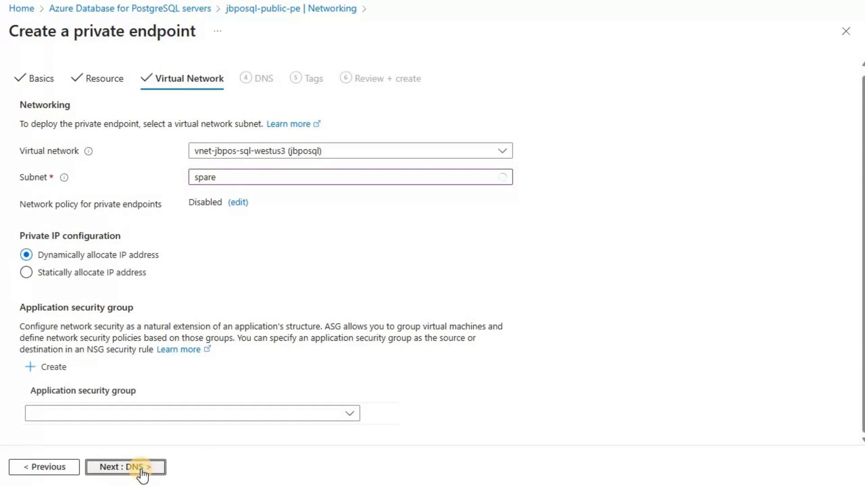
left_click(133, 472)
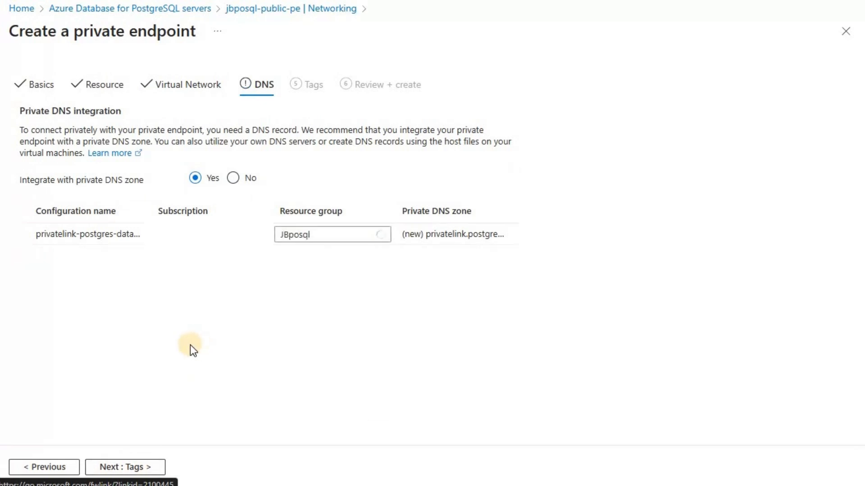
Step: Go through Tags and Review + create to deploy pe-posql, then return Home
left_click(99, 469)
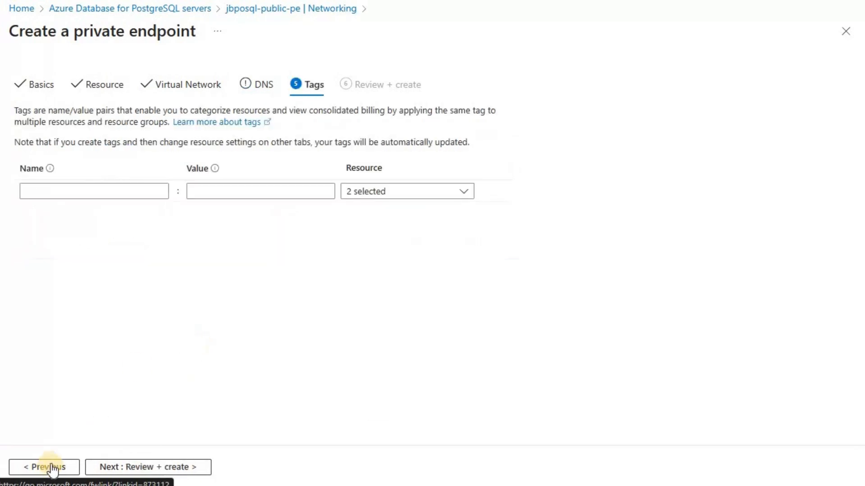
left_click(144, 468)
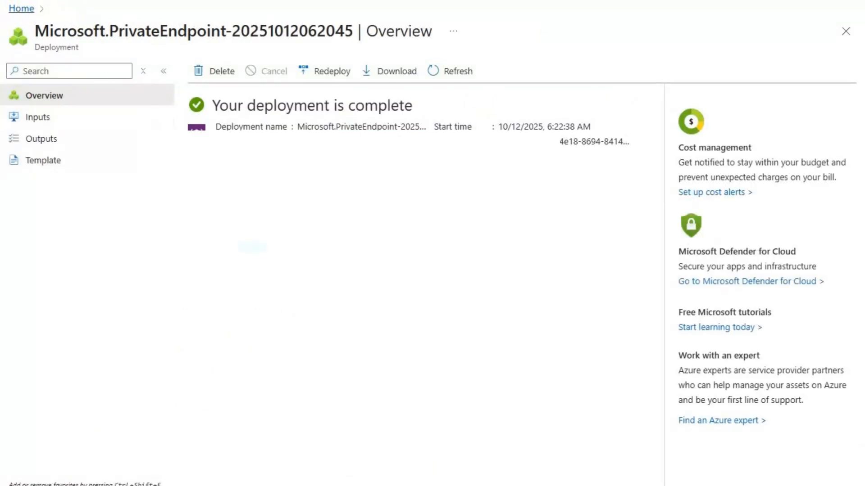
left_click(21, 8)
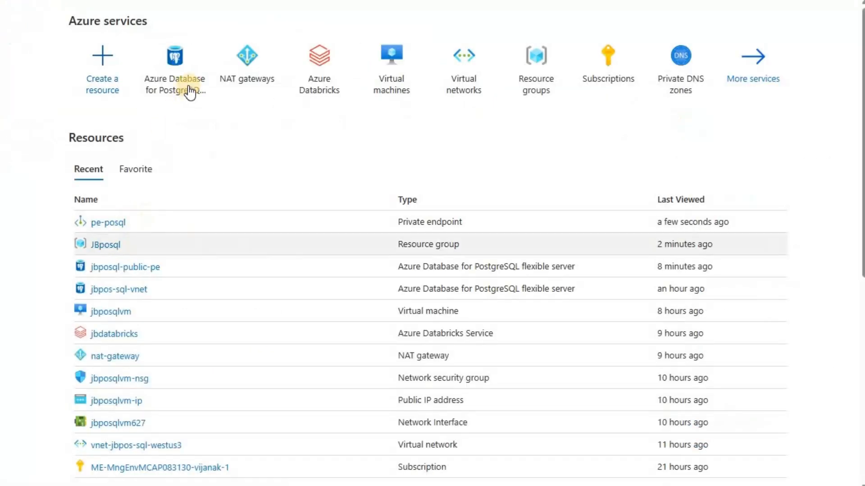
Step: Open the jbposql-public-pe server from the PostgreSQL servers list and view its Networking page
left_click(175, 63)
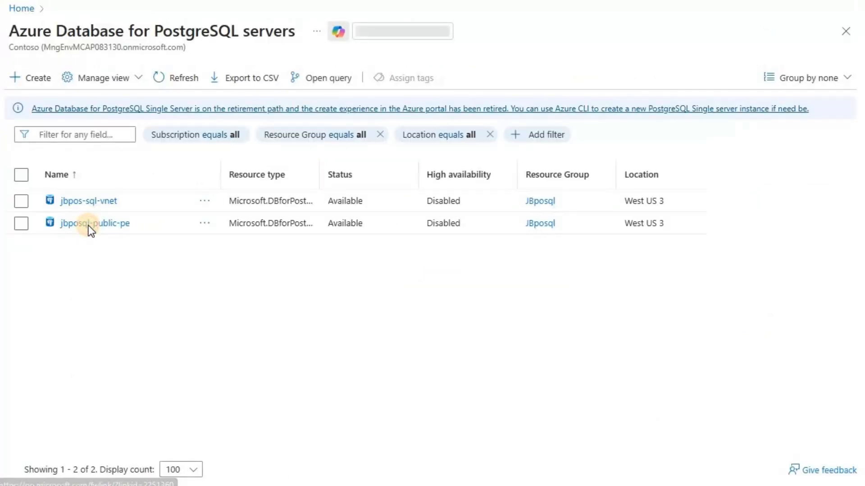
left_click(89, 224)
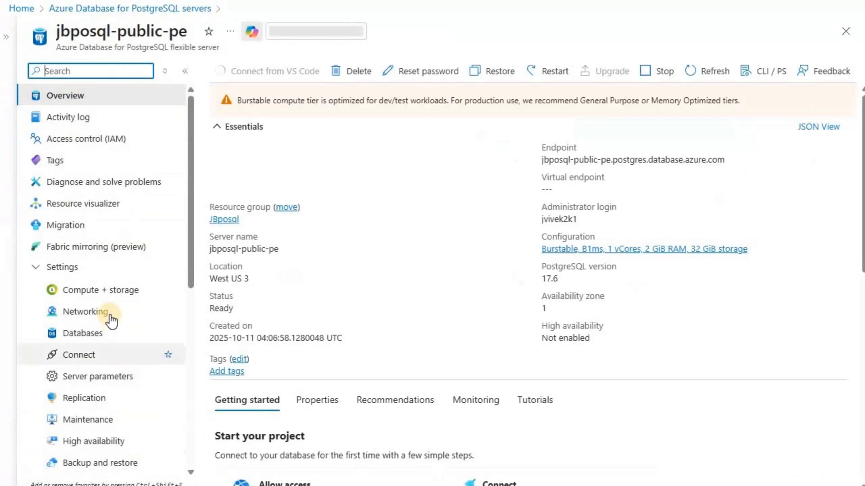
left_click(111, 320)
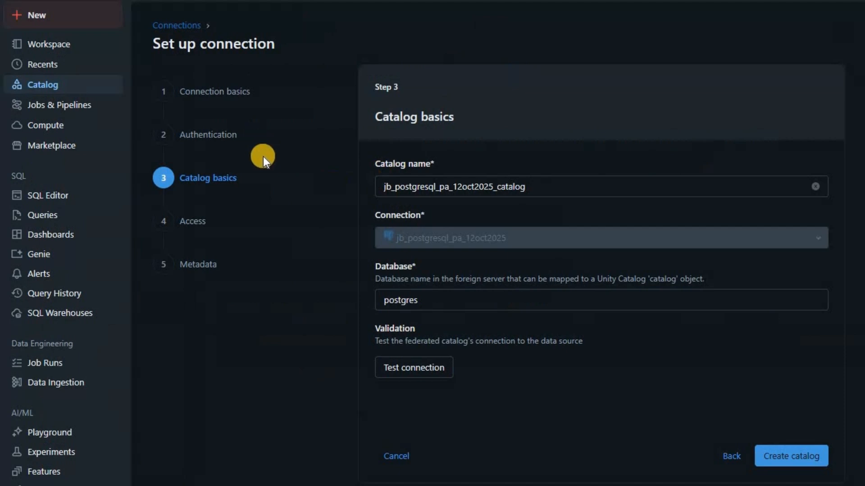
Step: Test the catalog's database connection on the tree compute and dismiss the successful result
left_click(425, 370)
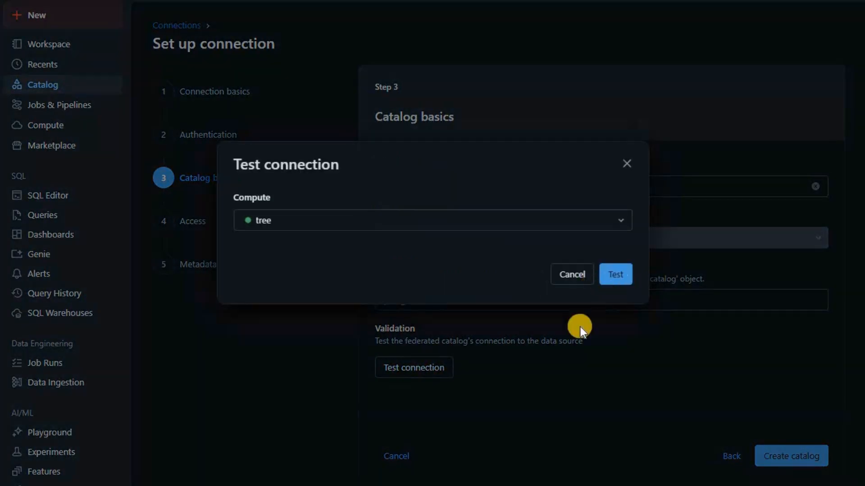
left_click(615, 275)
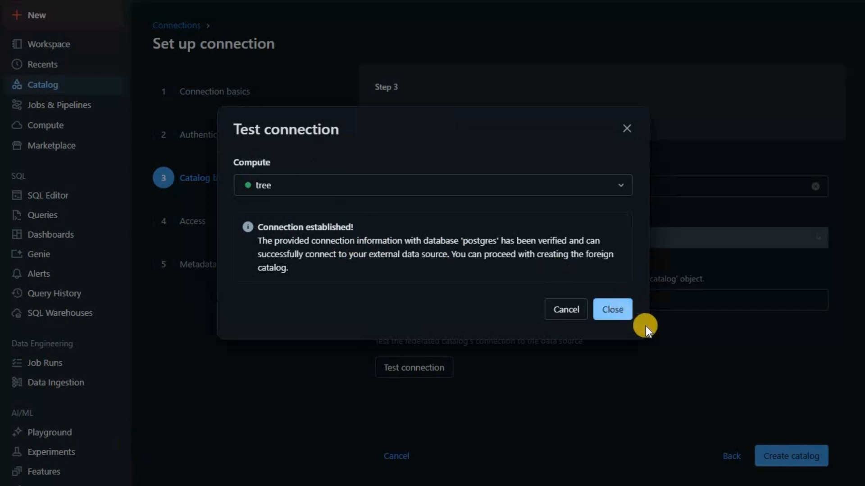
left_click(630, 317)
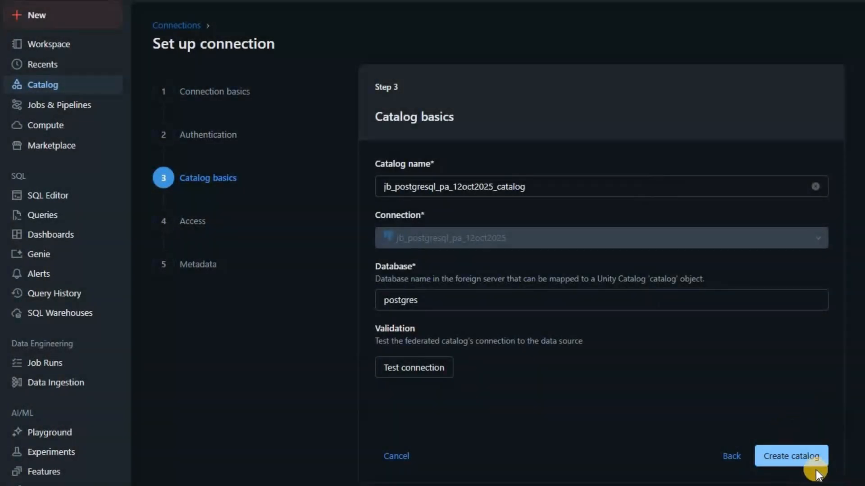
Step: Create the jb_postgresql_pa_12oct2025_catalog foreign catalog, keeping default access and saving the metadata step
left_click(789, 457)
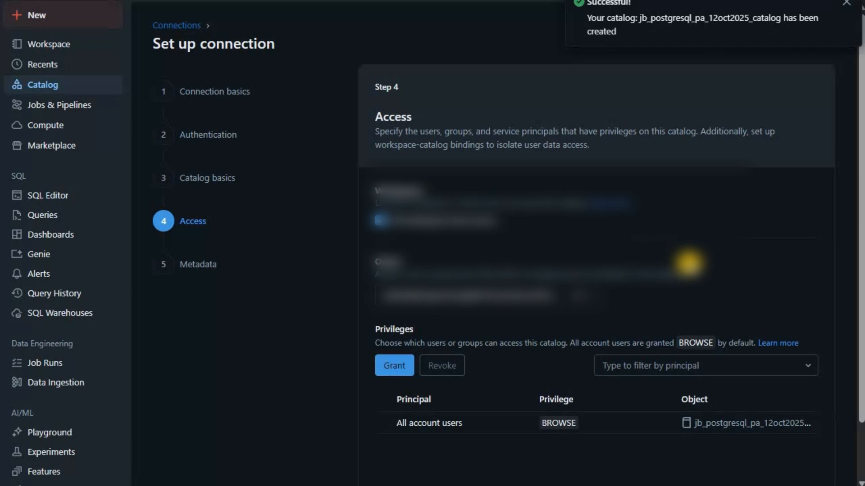
scroll(554, 214, "down", 1)
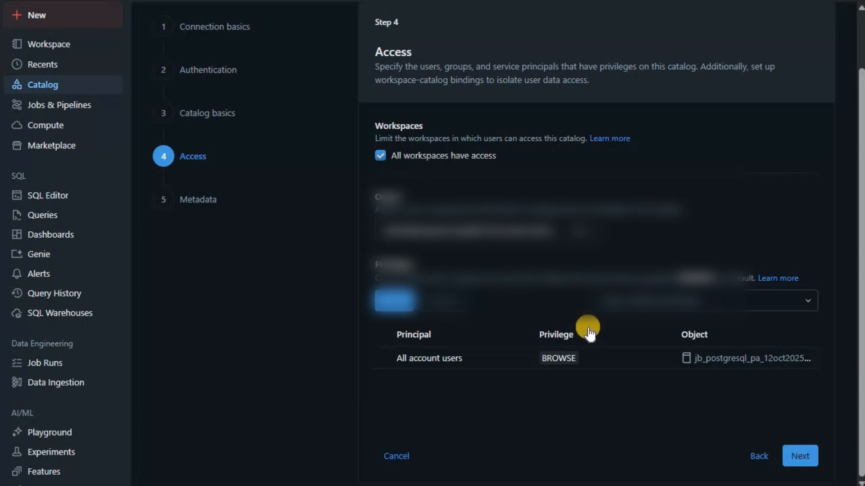
left_click(809, 455)
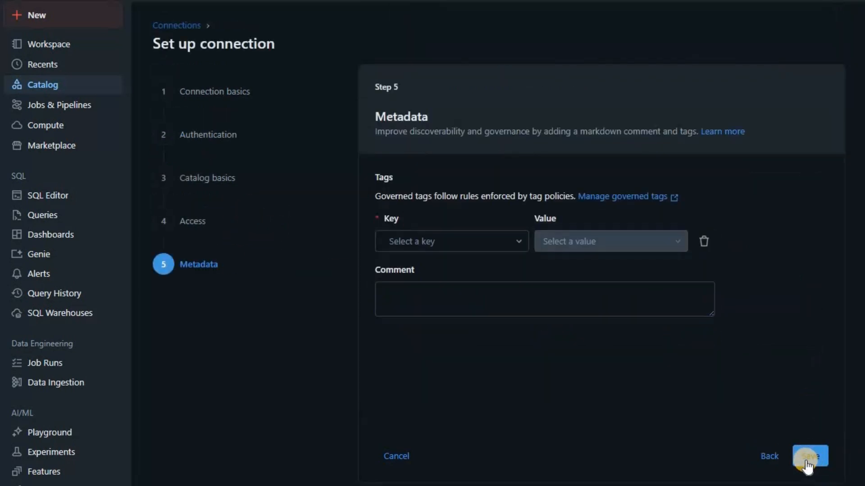
left_click(806, 457)
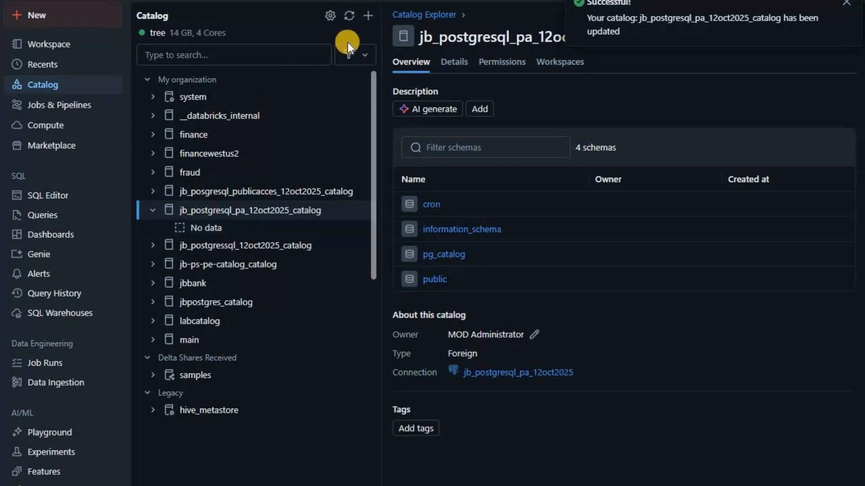
Step: Refresh the Catalog tree, expand the public schema to table1, copy the catalog name, and start a new notebook
left_click(353, 16)
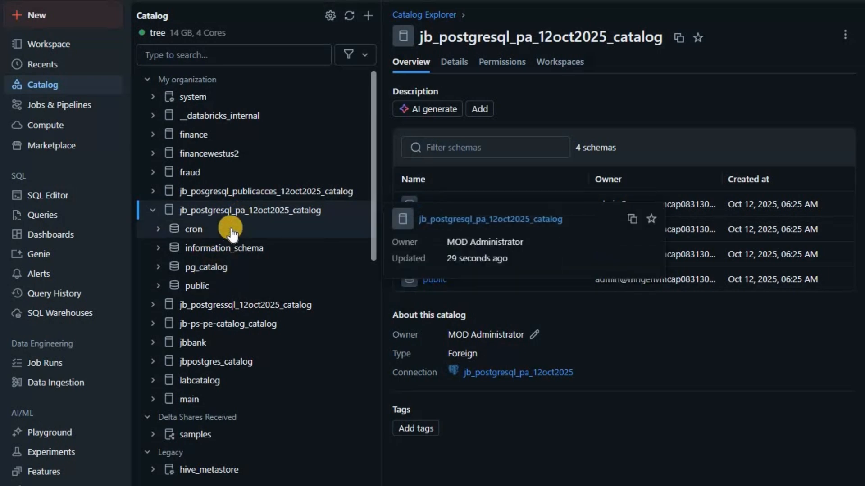
left_click(159, 286)
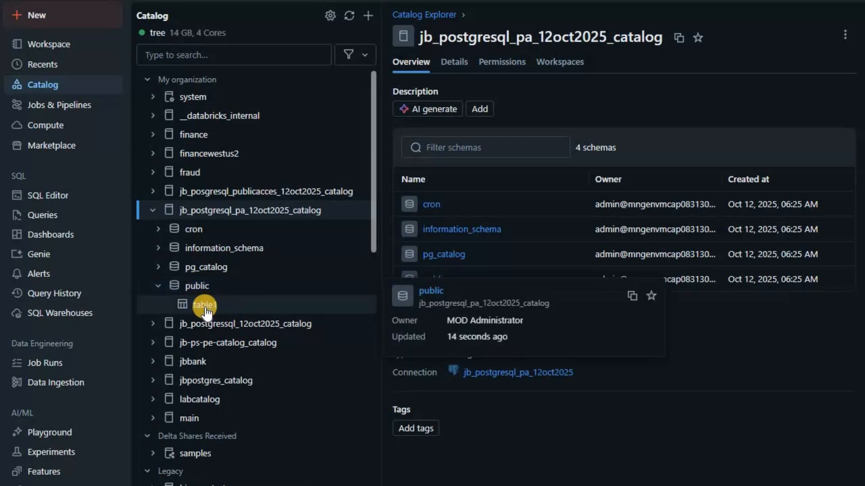
double_click(608, 37)
key("ctrl+c")
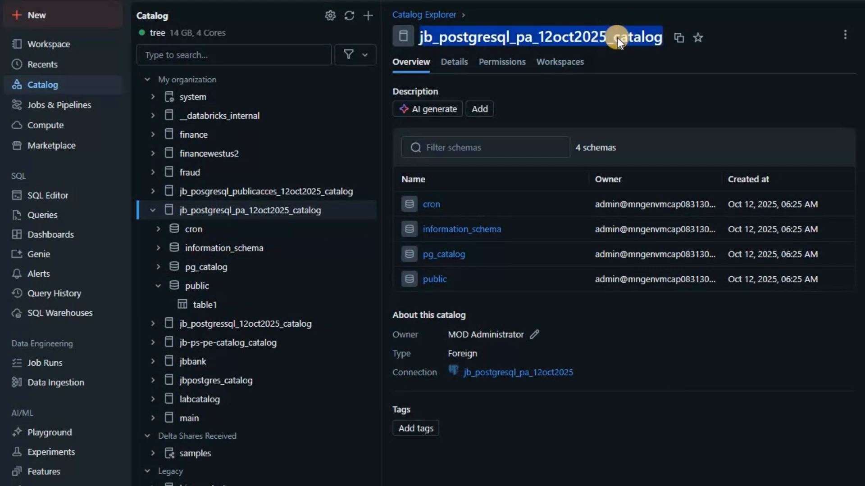
right_click(644, 52)
left_click(67, 22)
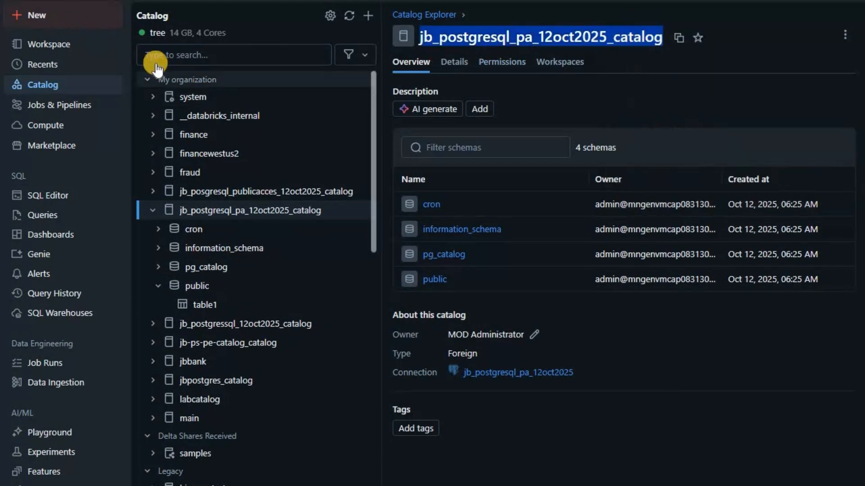
left_click(180, 54)
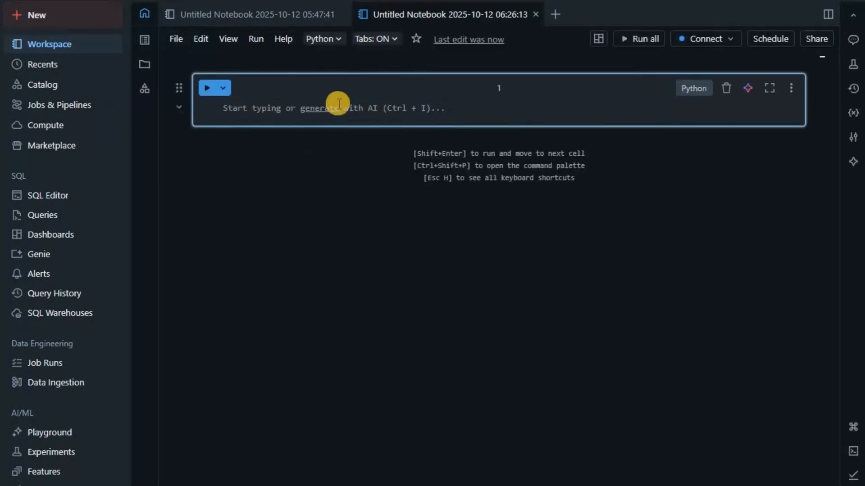
Step: Run select * from jb_postgresql_pa_12oct2025_catalog.public.table1 on Serverless, returning 3 rows, then return to Catalog
type("select")
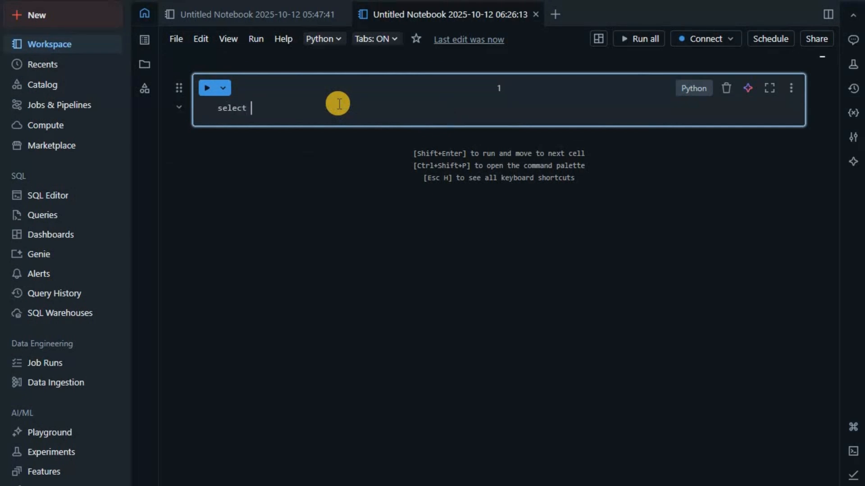
type(" * from")
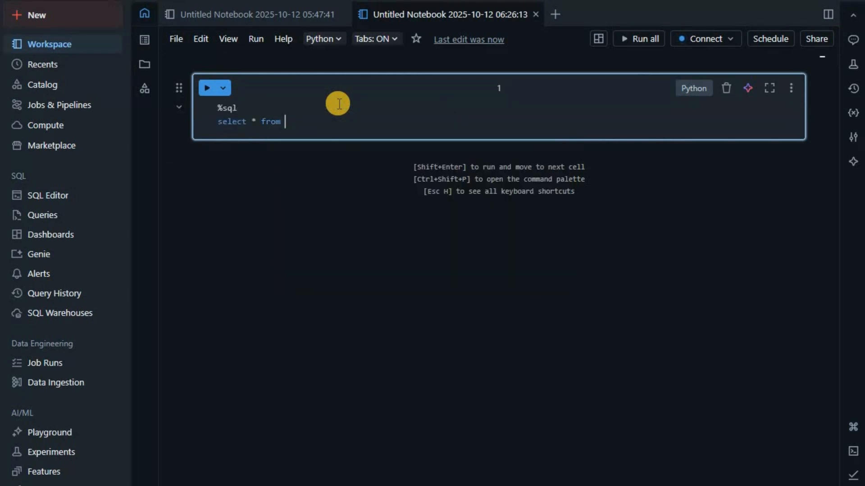
key("ctrl+v")
type(".pu")
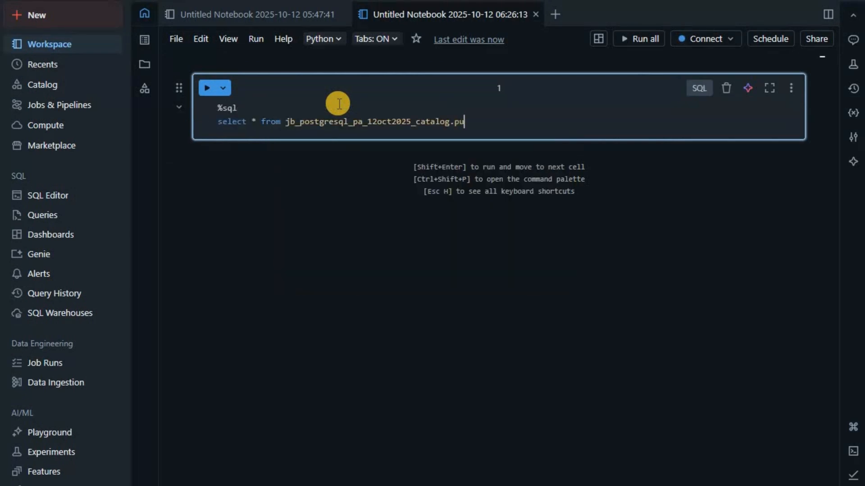
type("blic.tab")
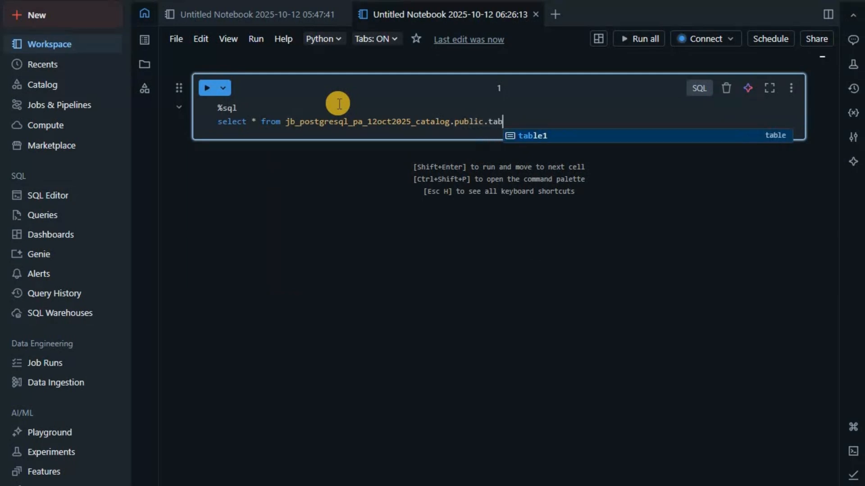
type("le1")
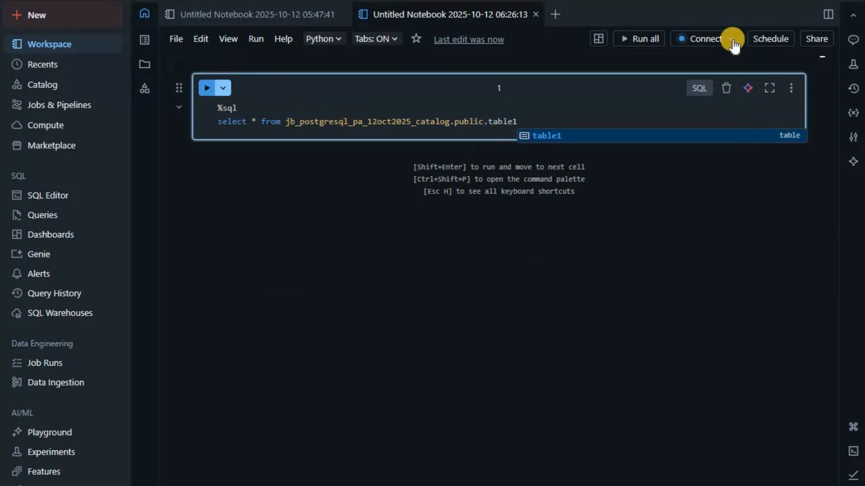
left_click(731, 39)
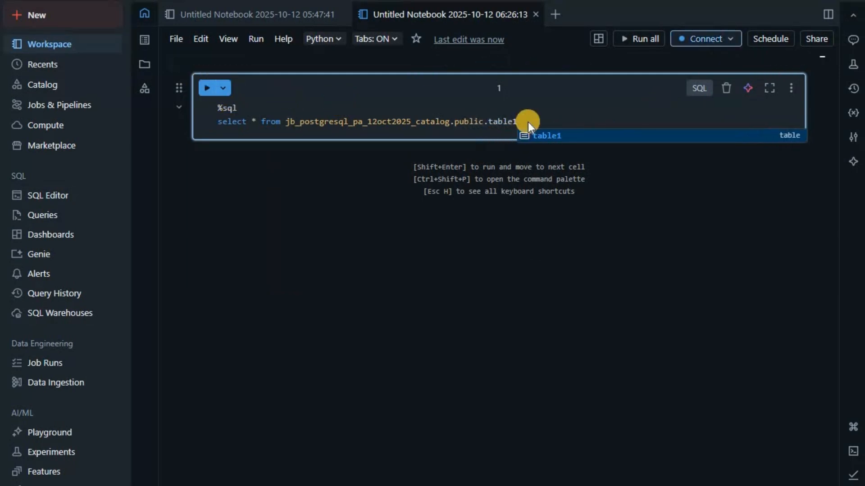
left_click(209, 89)
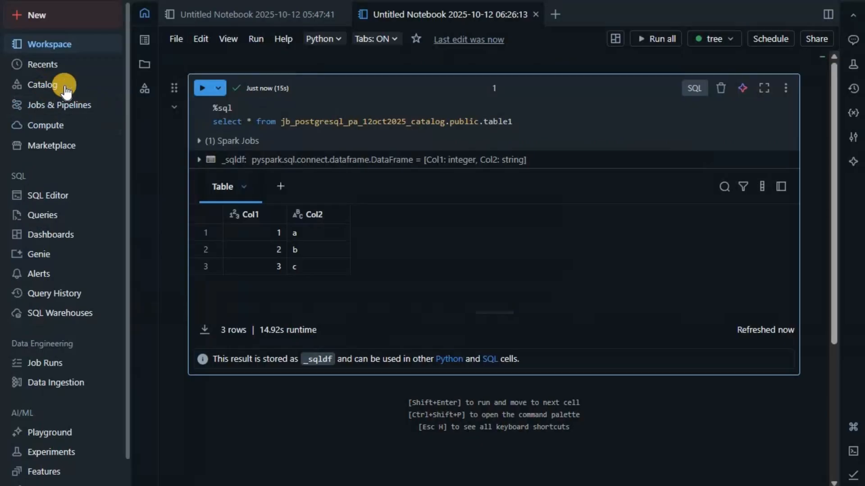
left_click(66, 92)
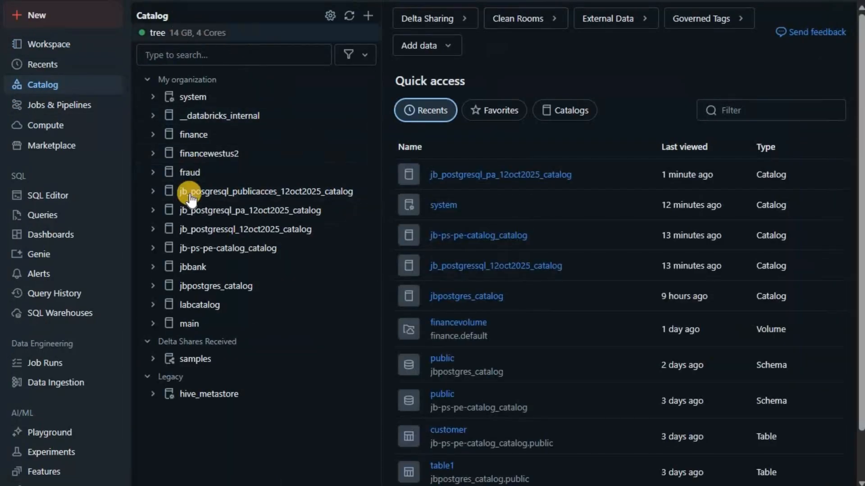
Step: Expand jb_postgresql_pa_12oct2025_catalog and start the SQLWarehouseserverless warehouse as its browsing compute
left_click(153, 210)
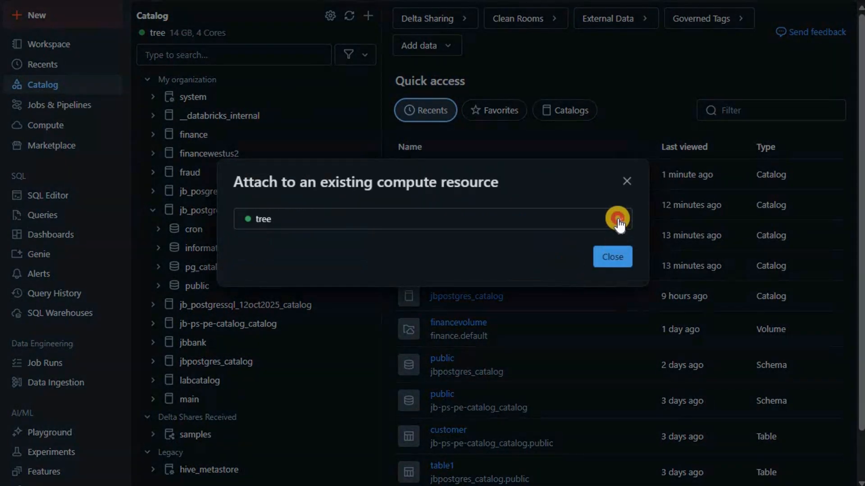
left_click(618, 220)
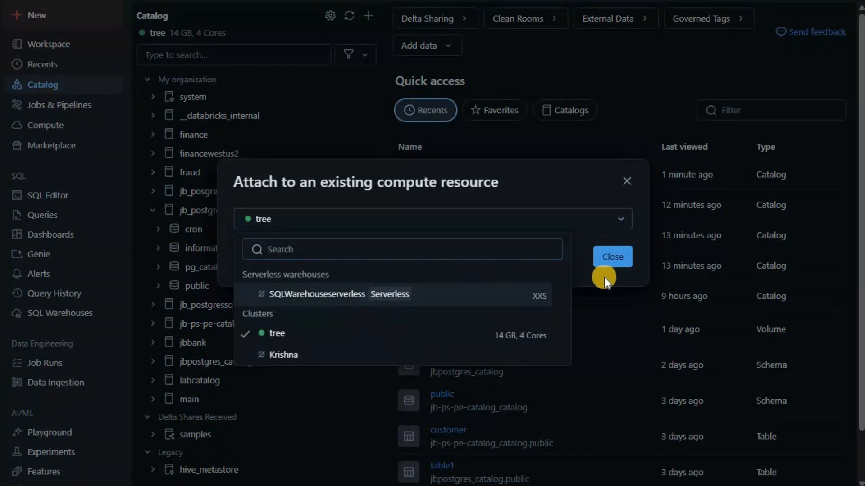
left_click(505, 295)
key("Return")
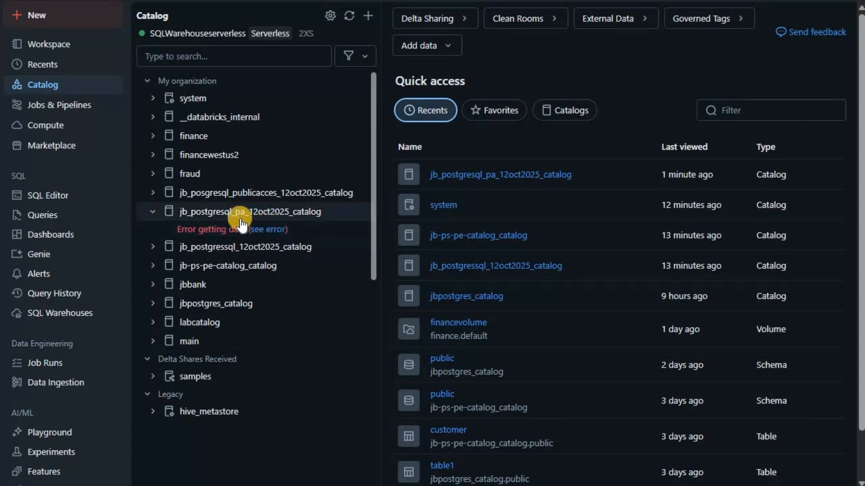
Step: Review and dismiss the catalog's BAD_REQUEST error details, then bring up the workspace list
left_click(270, 230)
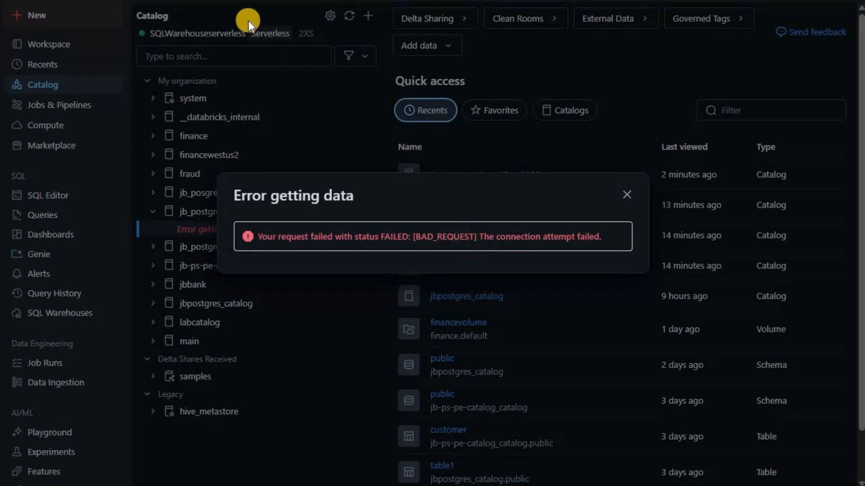
left_click(626, 196)
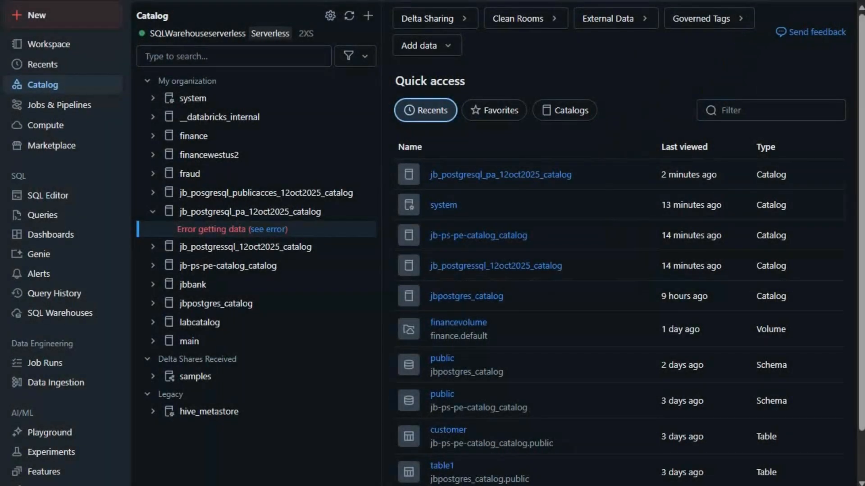
left_click(759, 1)
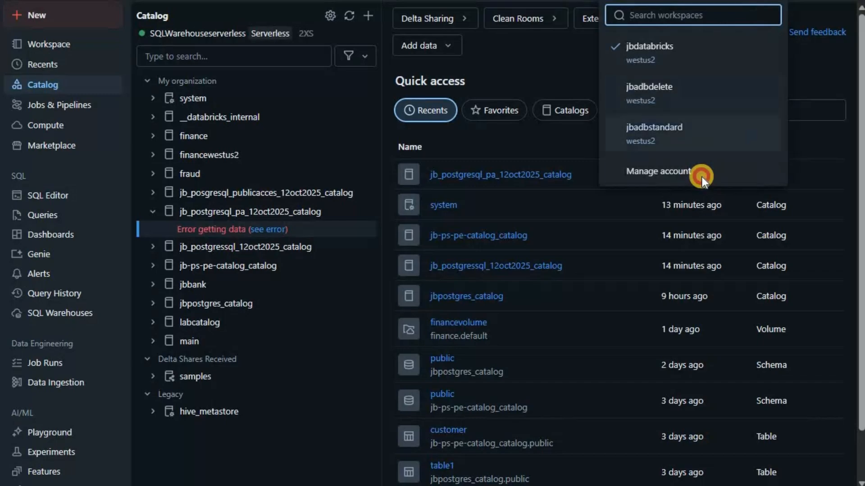
Step: Begin a private endpoint rule on jb-jbdatabricks-financestoracc, then view the jbposql-public-pe server's Azure overview
left_click(702, 177)
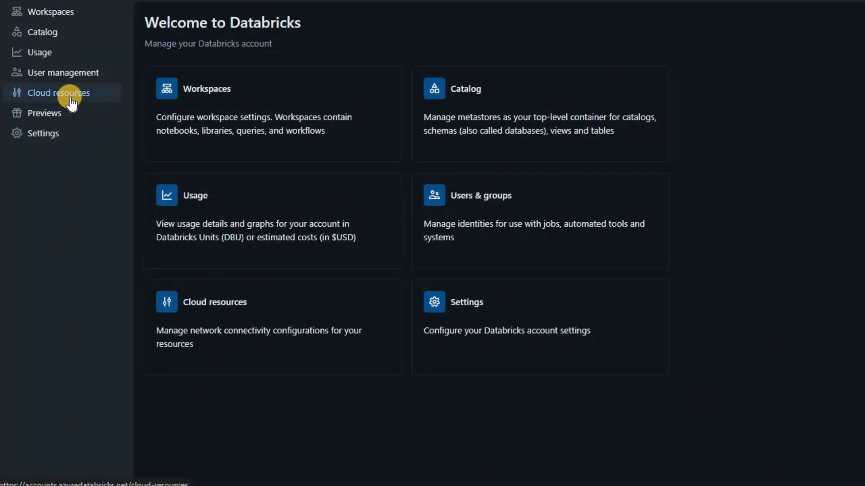
left_click(71, 102)
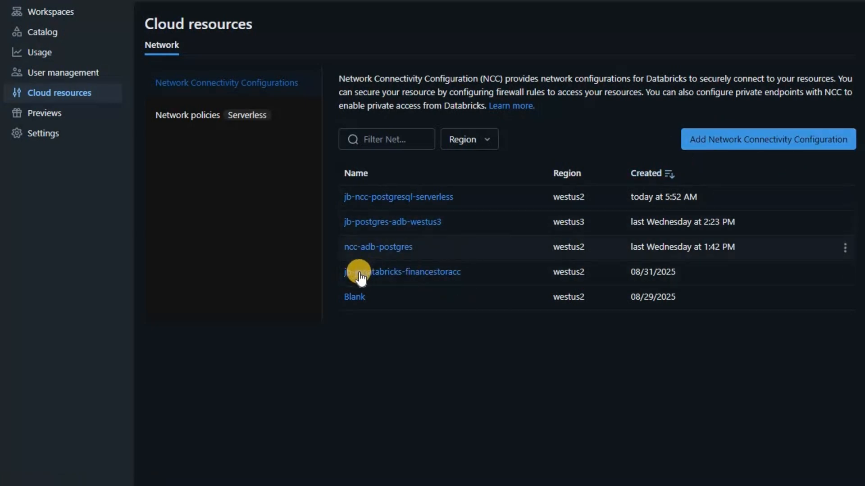
left_click(409, 271)
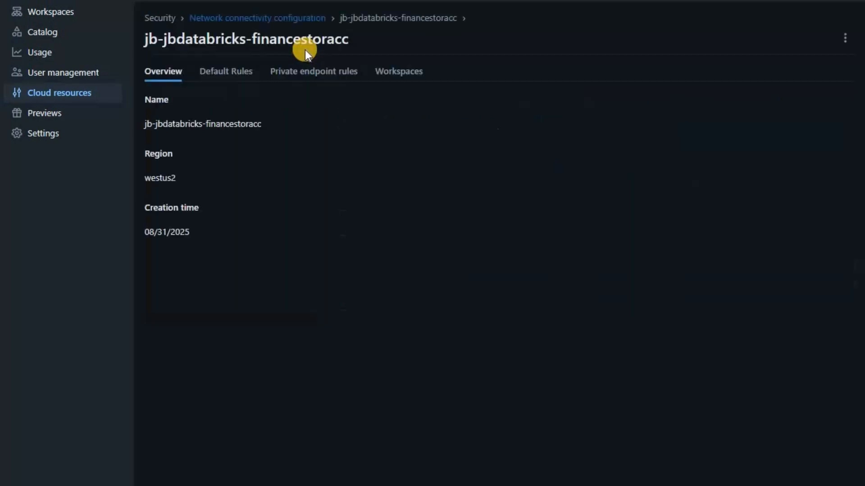
left_click(311, 72)
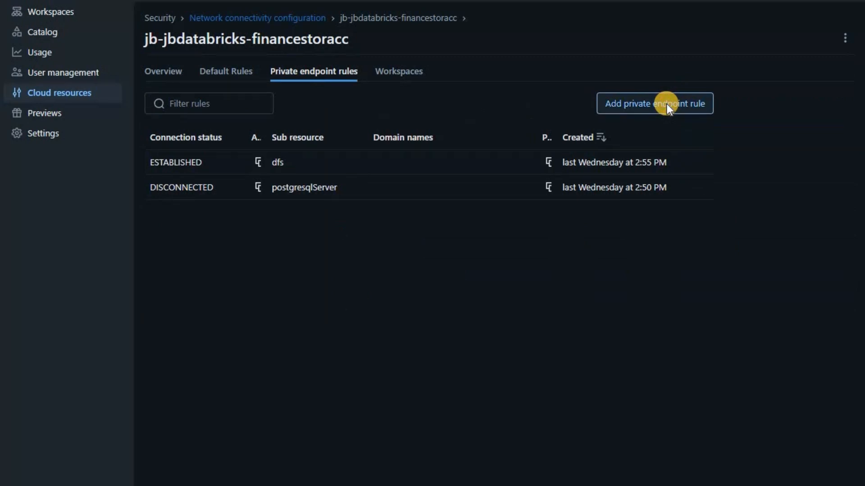
left_click(666, 105)
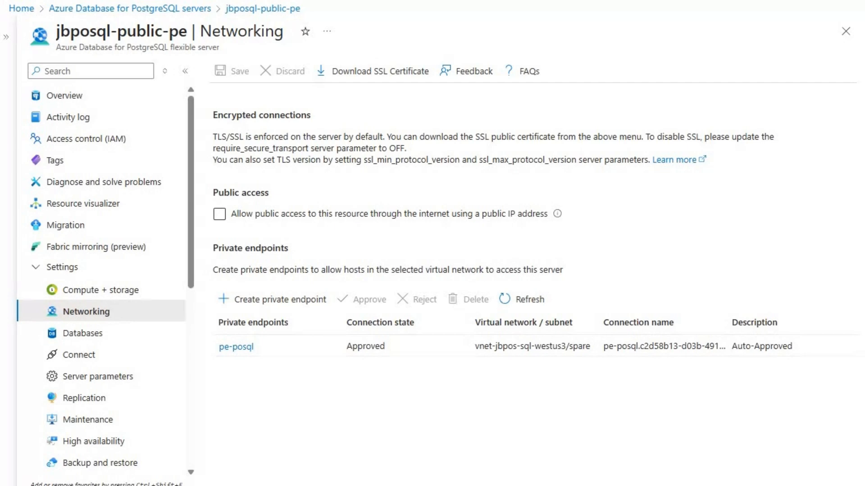
left_click(47, 96)
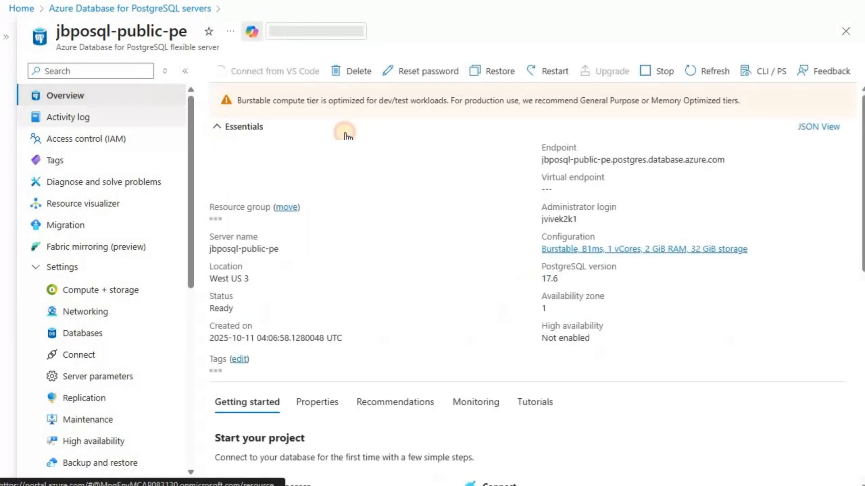
Step: Paste the jbposql-public-pe resource ID from its JSON view into the rule, then open subresource docs
left_click(715, 121)
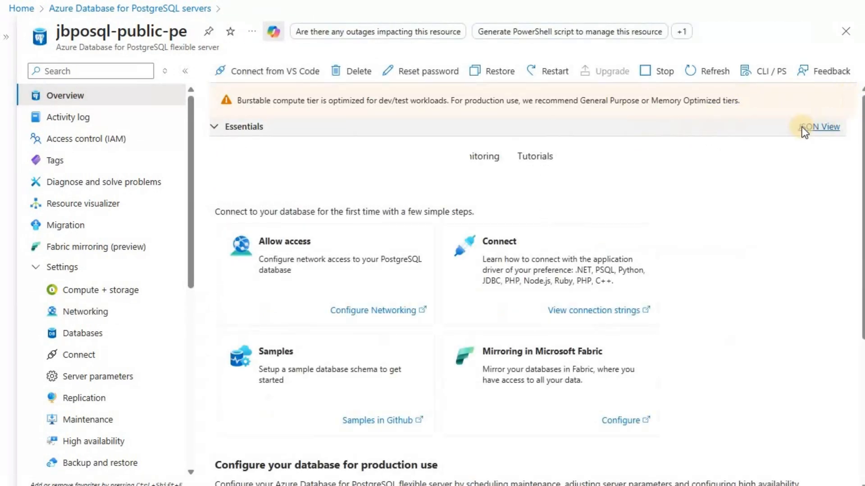
left_click(817, 126)
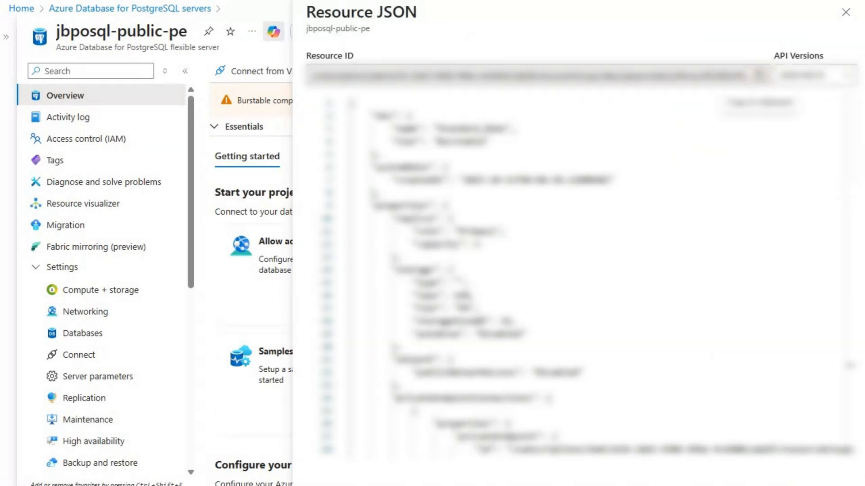
left_click(760, 75)
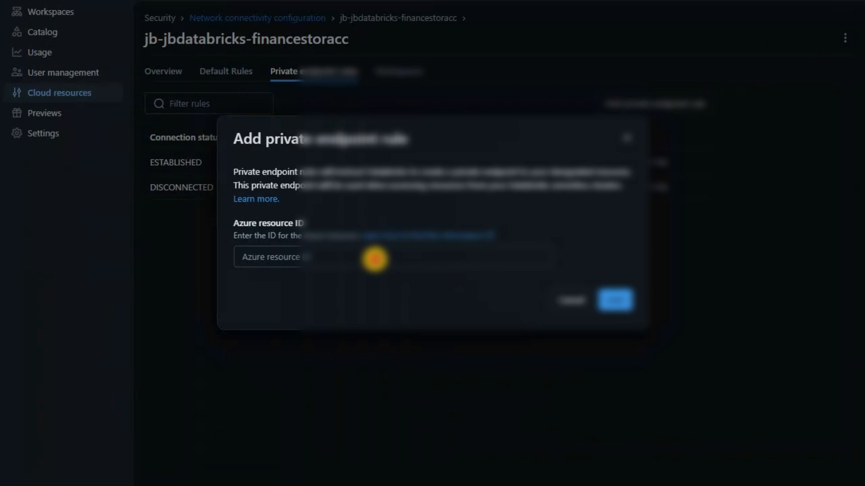
left_click(374, 259)
key("ctrl+v")
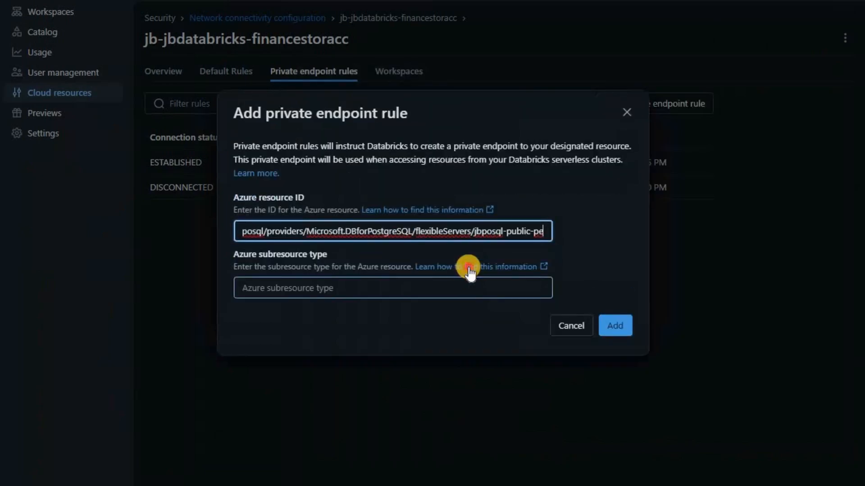
left_click(476, 267)
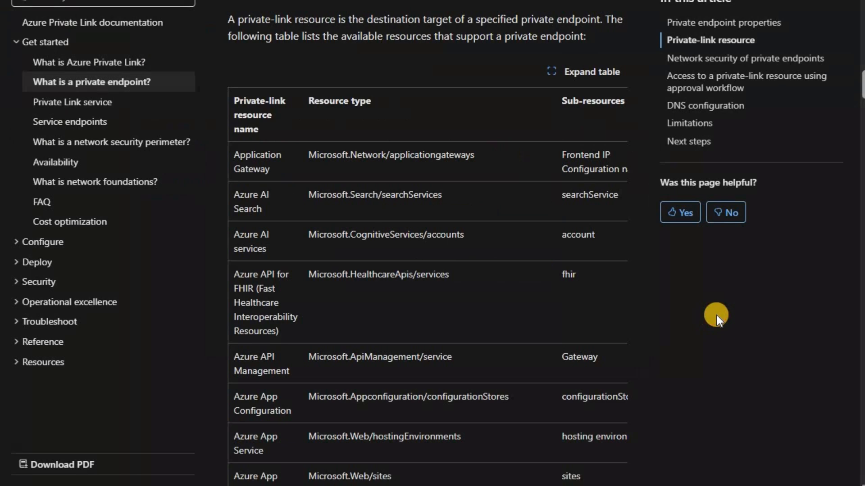
Step: Find the PostgreSQL row in the Private Link docs and copy the postgresqlServer sub-resource name
key("ctrl+f")
type("postgre")
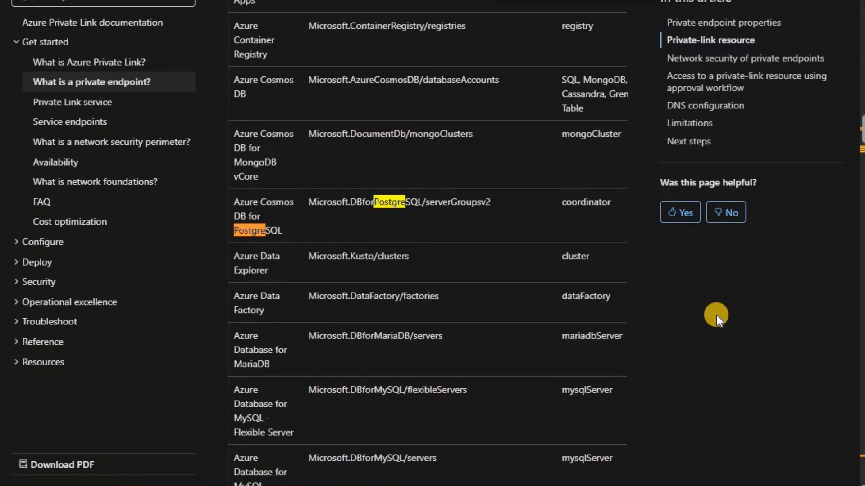
key("Escape")
key("ctrl+f")
type("sql")
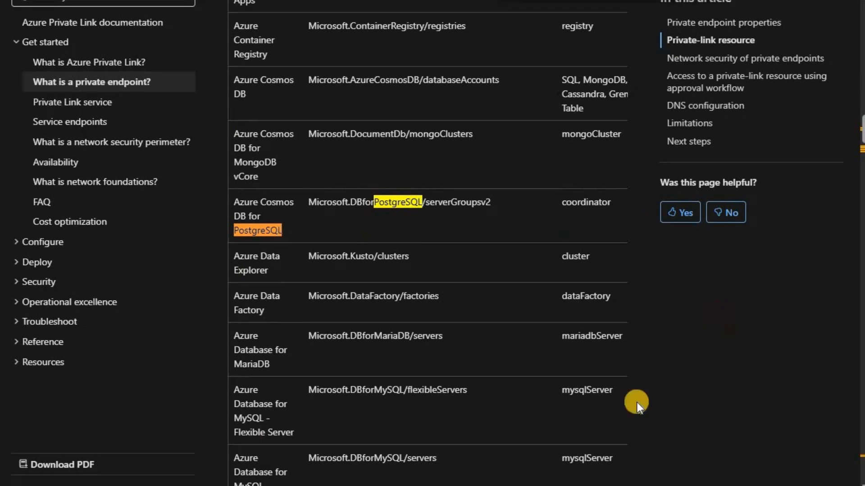
key("Return")
key("Return")
double_click(590, 271)
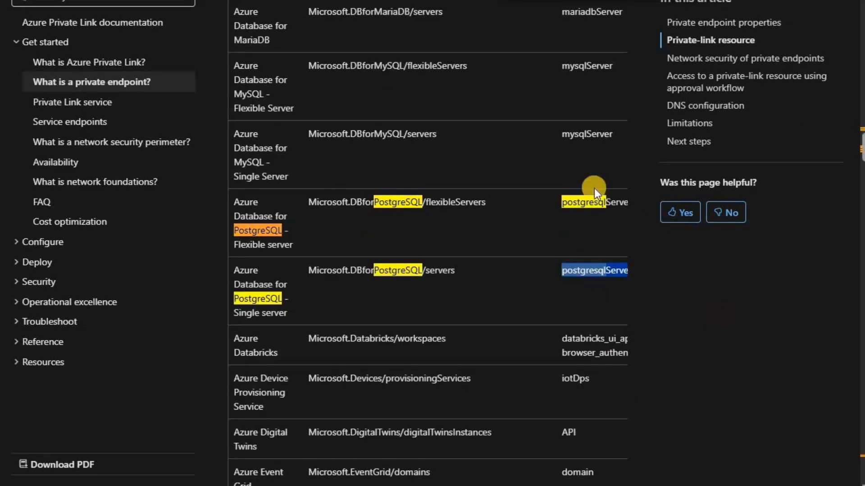
key("alt+Tab")
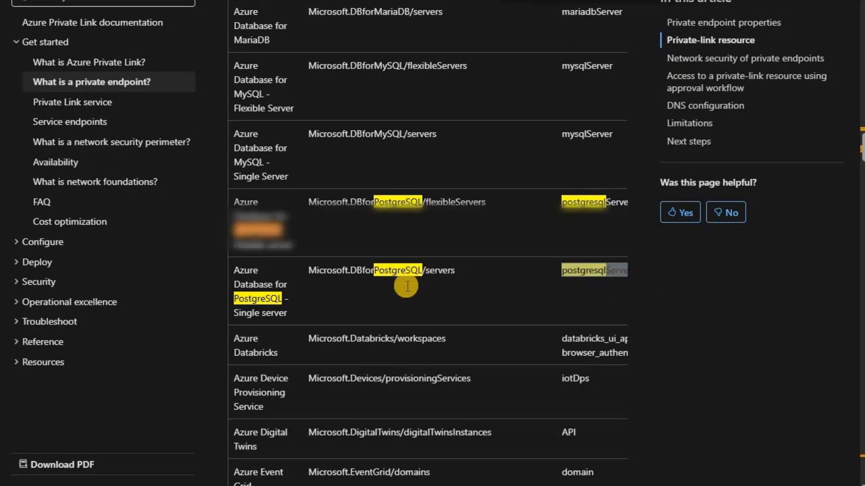
left_click(406, 287)
Step: Add the endpoint rule with subresource type postgresqlServer, leaving it PENDING, and move to the server's Networking
key("ctrl+v")
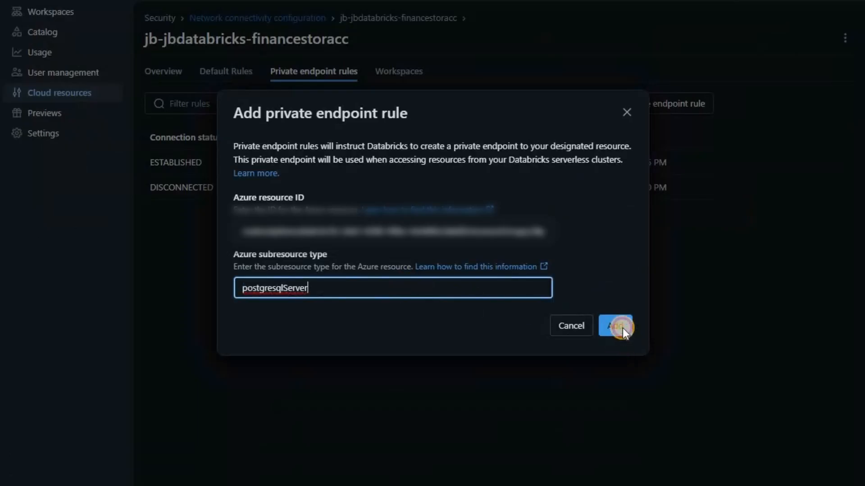
left_click(622, 328)
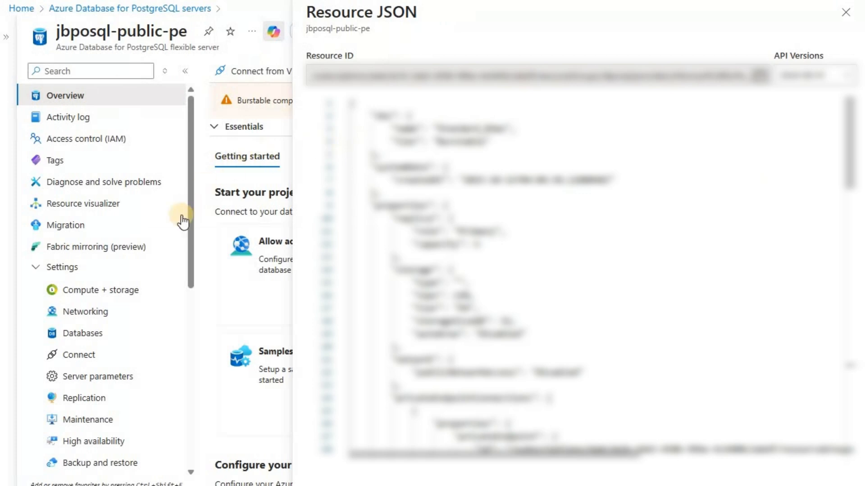
left_click(103, 321)
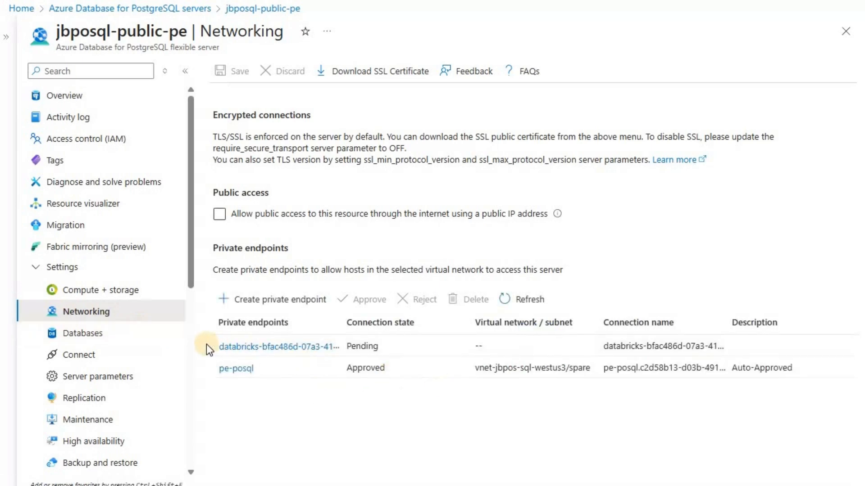
Step: Approve the pending Databricks private endpoint connection on jbposql-public-pe with description 'Approved'
left_click(399, 347)
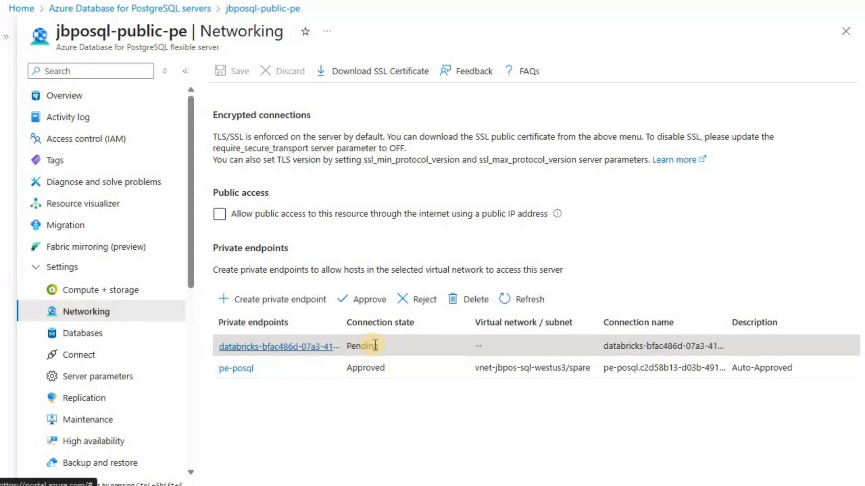
left_click(365, 299)
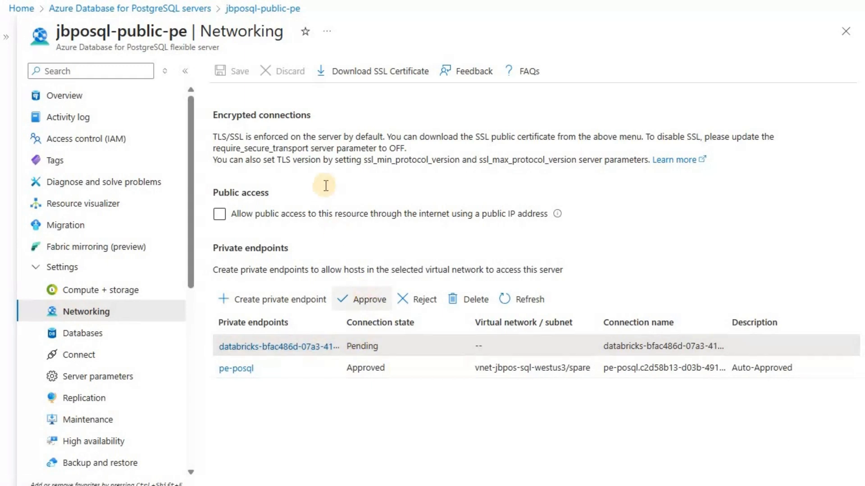
type("A")
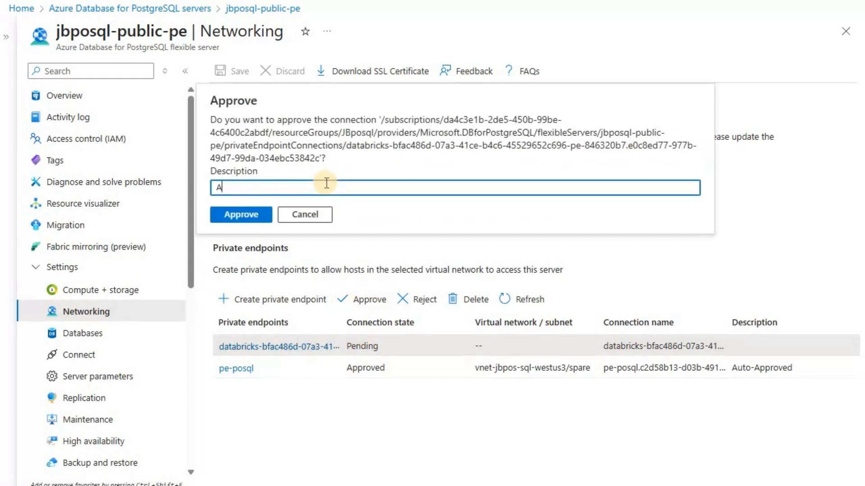
type("pproved")
key("Left")
key("Left")
key("Left")
key("Left")
type("r")
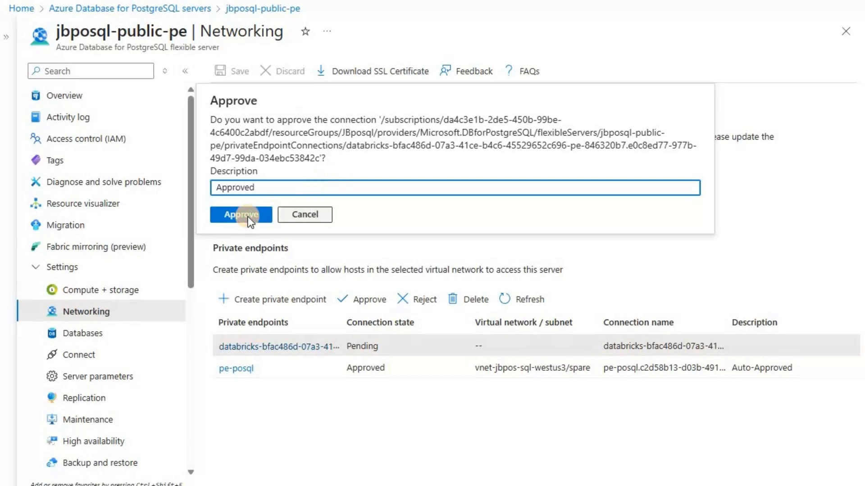
key("Return")
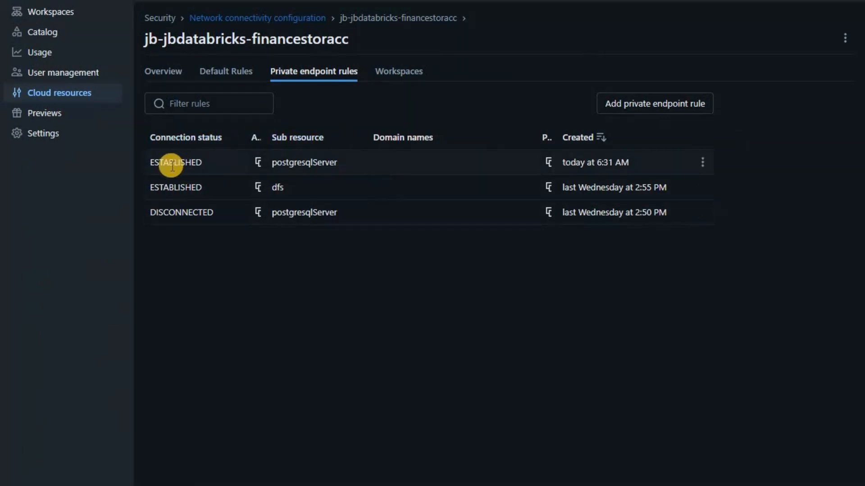
Step: In the jbdatabricks Update workspace form, keep jb-jbdatabricks-financestoracc as the Network Connectivity Configuration
left_click(64, 15)
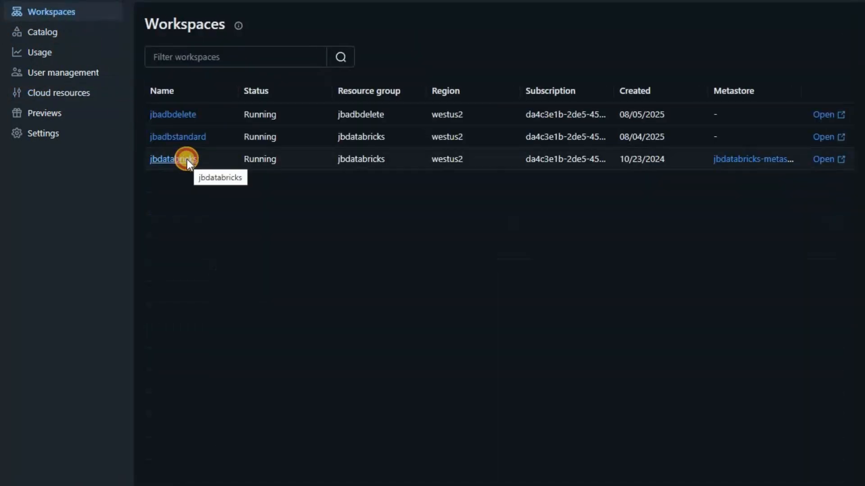
left_click(188, 160)
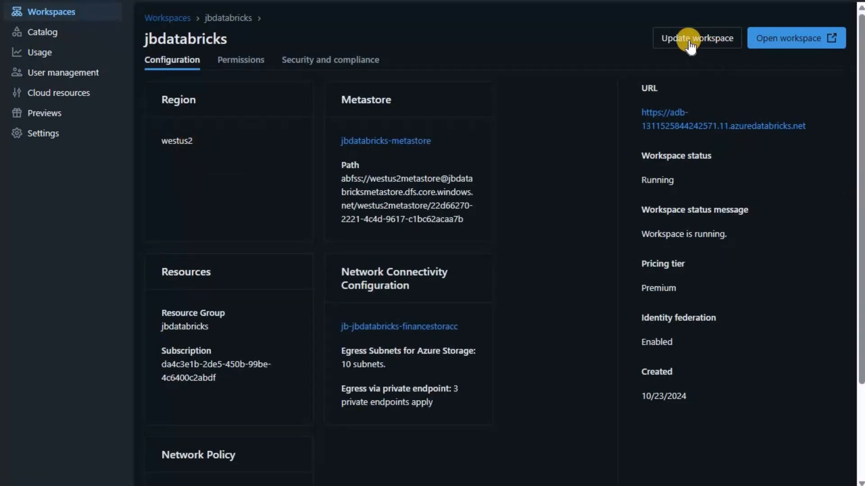
left_click(688, 40)
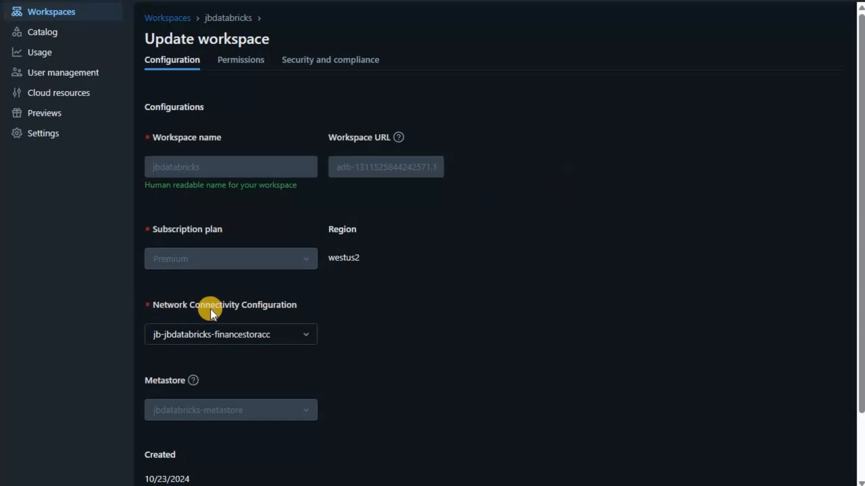
left_click(305, 334)
left_click(284, 395)
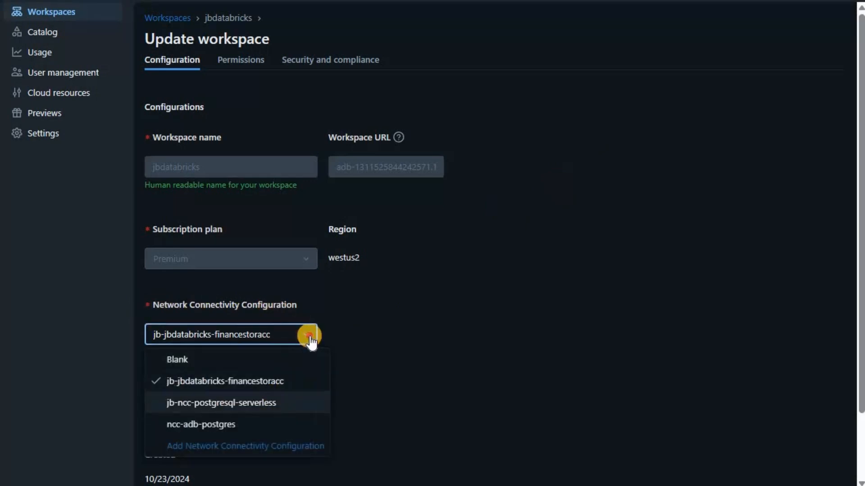
left_click(282, 380)
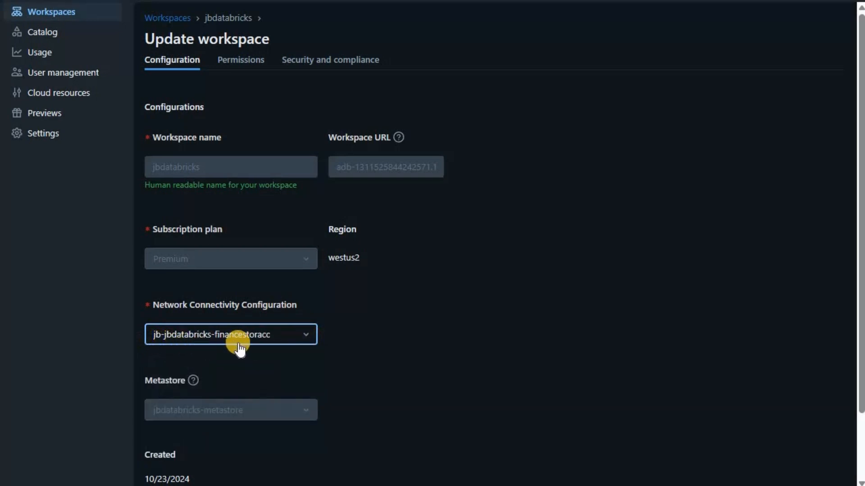
scroll(383, 343, "down", 2)
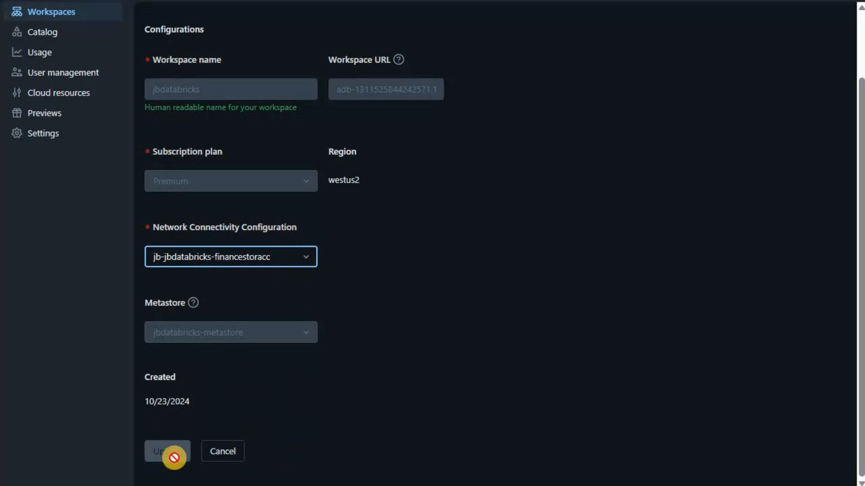
scroll(270, 118, "up", 2)
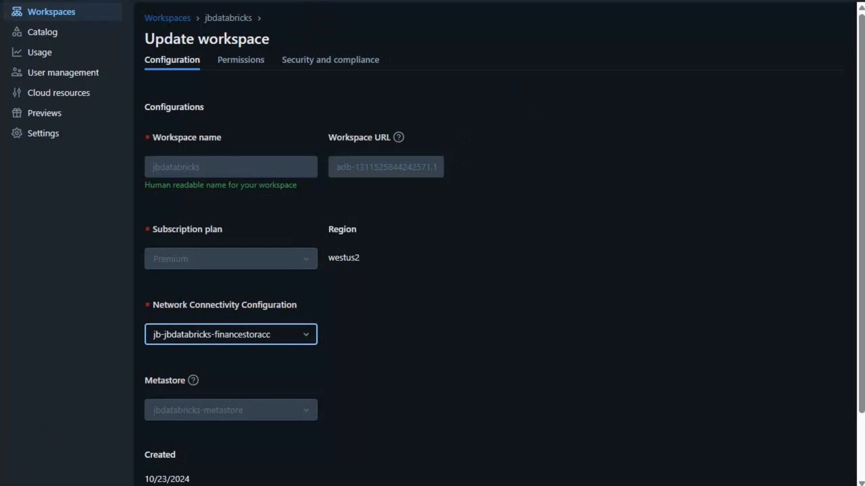
left_click(326, 1)
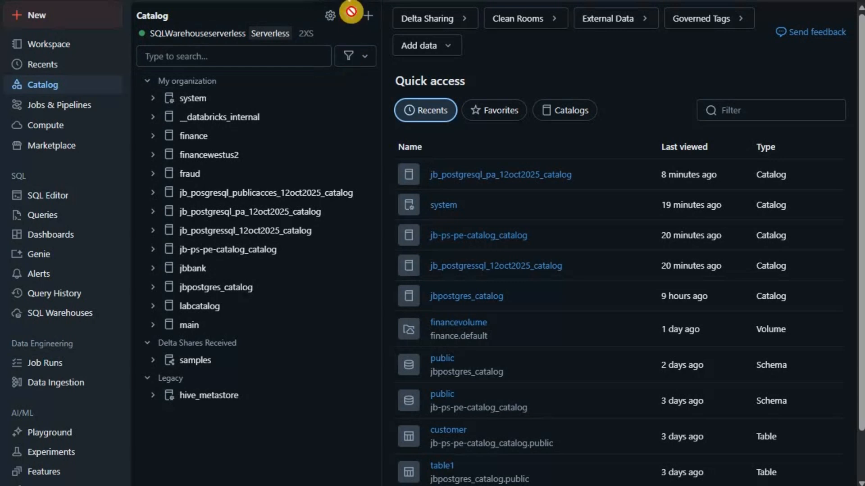
Step: Refresh the catalog and expand jb_postgresql_pa_12oct2025_catalog > public to reveal table1
left_click(349, 14)
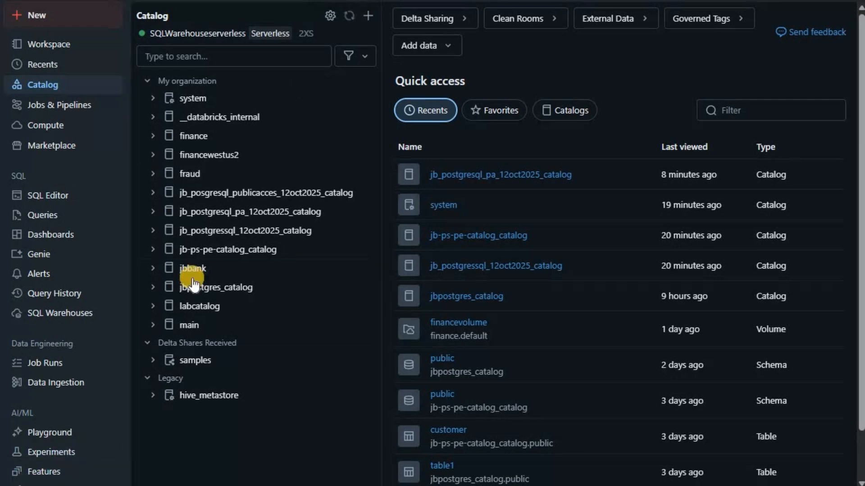
left_click(154, 211)
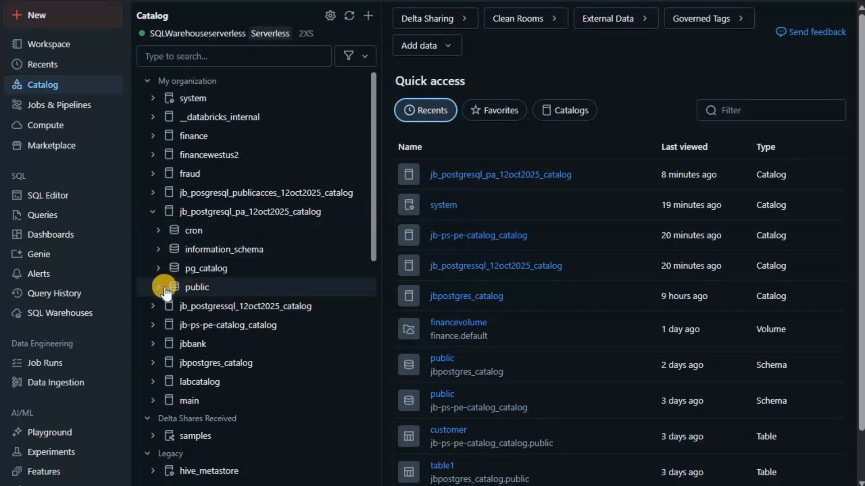
left_click(159, 288)
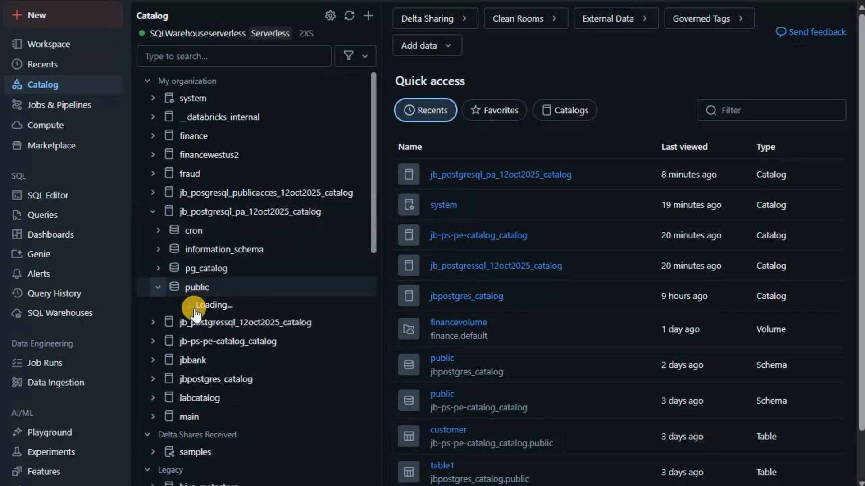
left_click(62, 21)
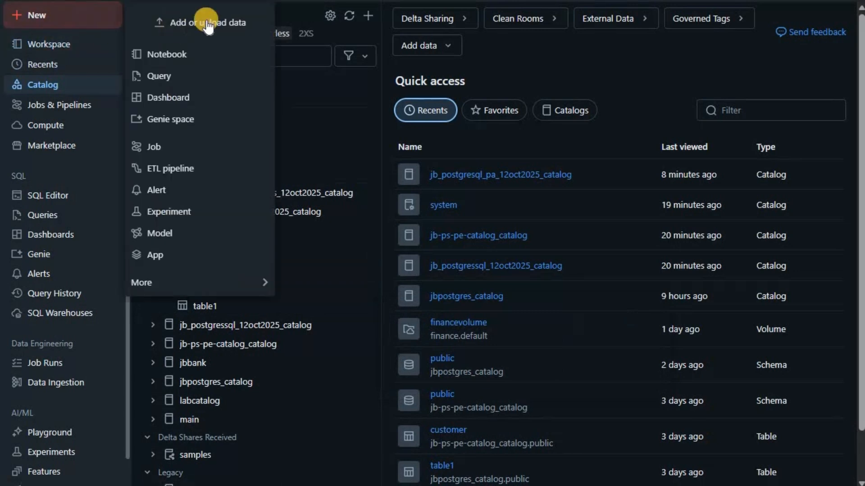
left_click(83, 49)
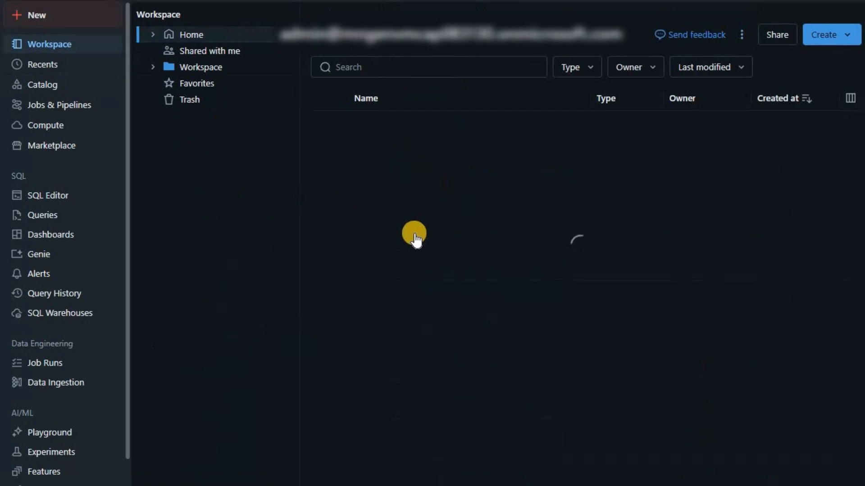
left_click(414, 235)
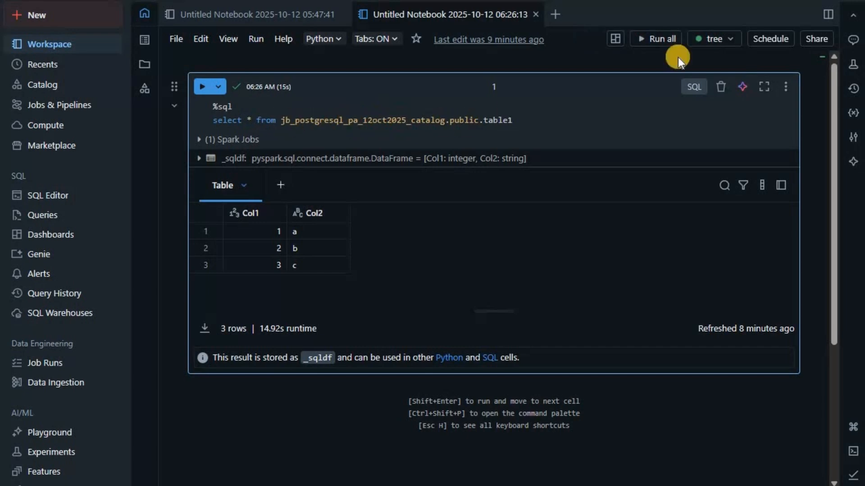
Step: Attach the notebook to Serverless compute and rerun the table1 query, returning 3 rows
left_click(718, 39)
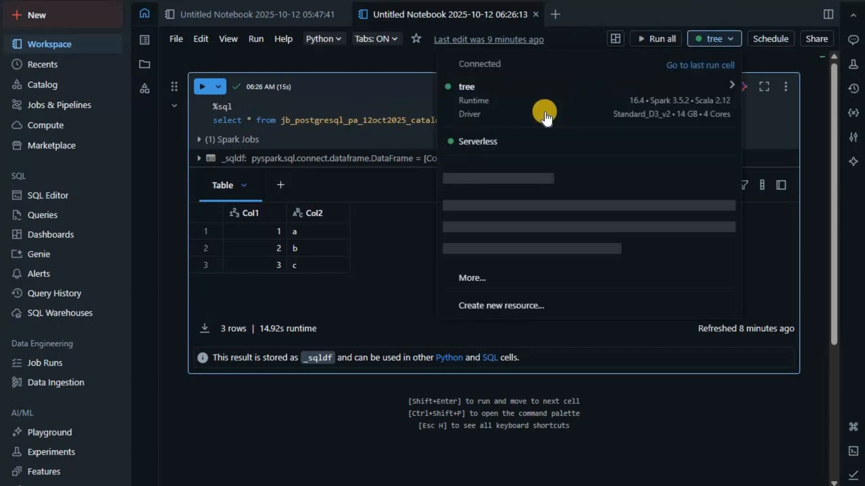
left_click(515, 142)
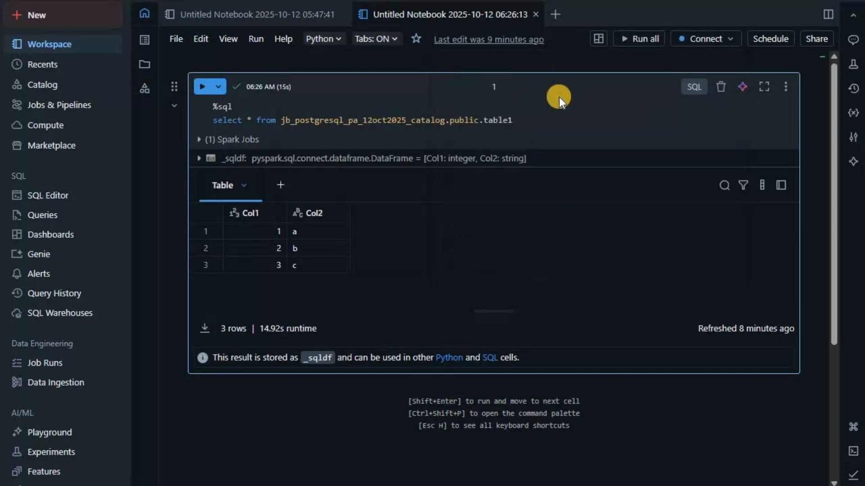
left_click(202, 88)
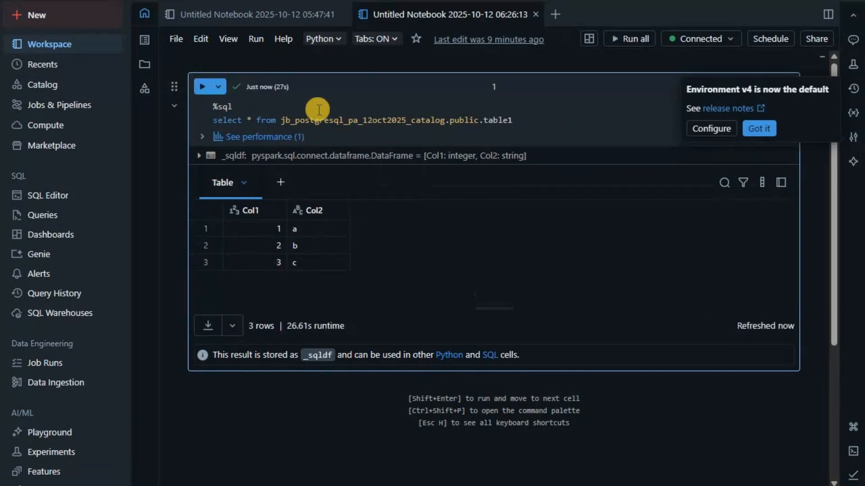
left_click(712, 40)
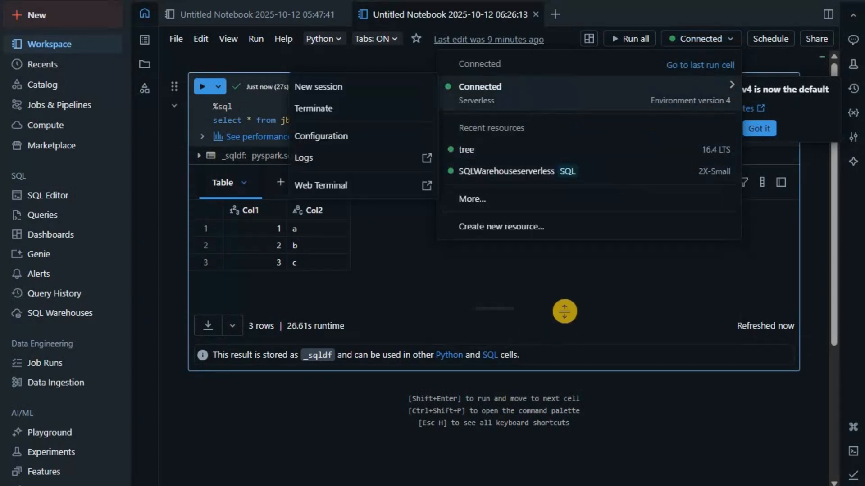
left_click(303, 223)
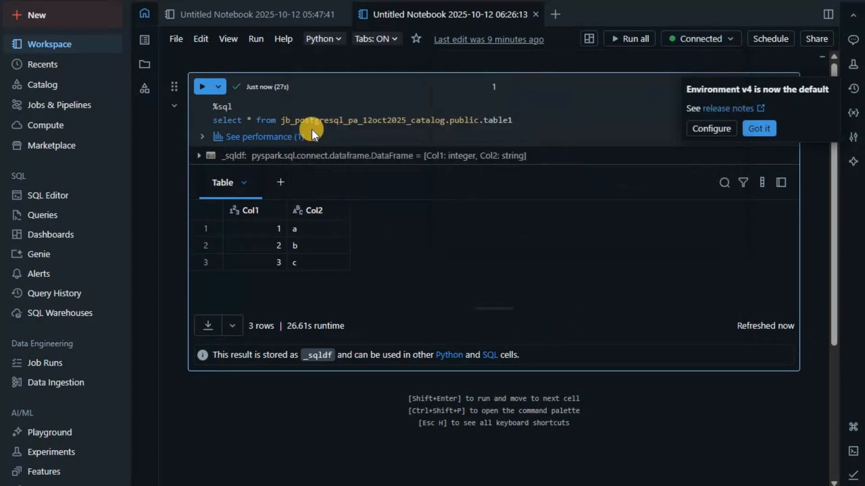